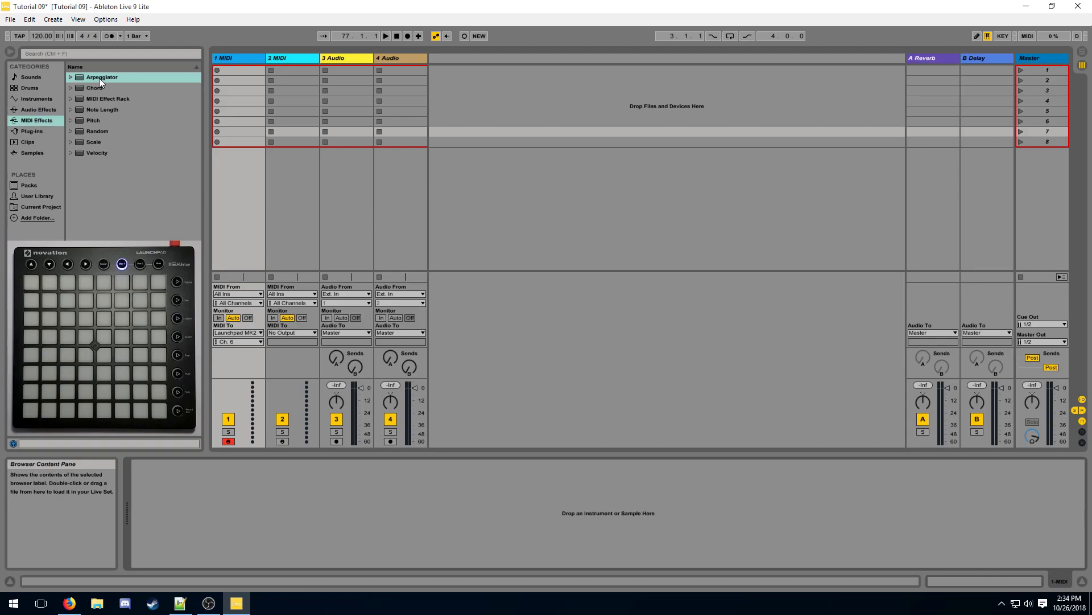
# Add an Arpeggiator MIDI effect to the 1 MIDI track and place a Chord effect in front of it.
pyautogui.moveTo(99, 77); pyautogui.dragTo(126, 517)
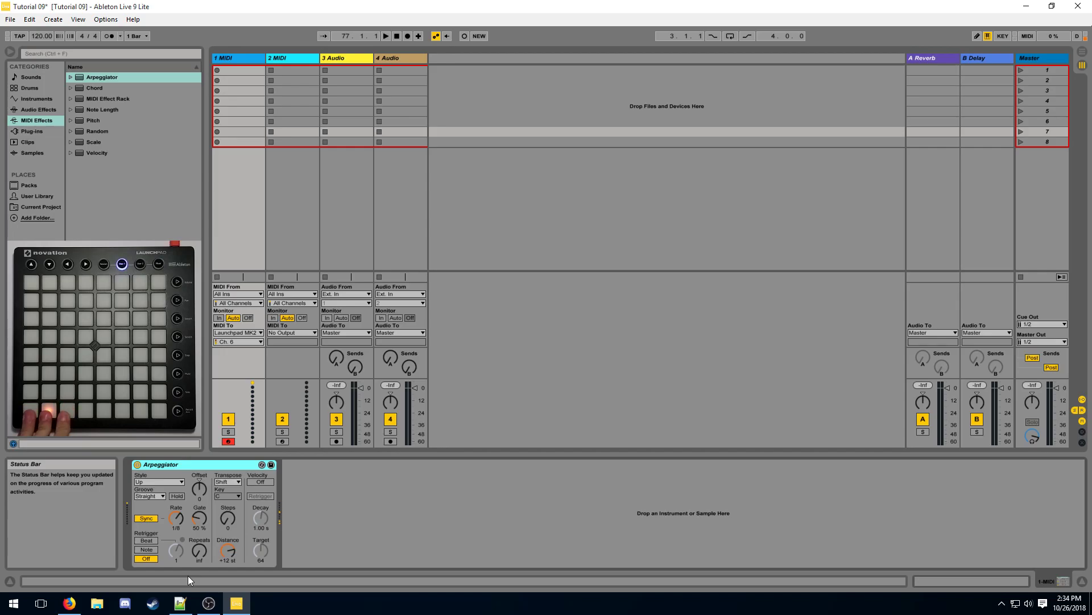
pyautogui.moveTo(94, 87); pyautogui.dragTo(134, 484)
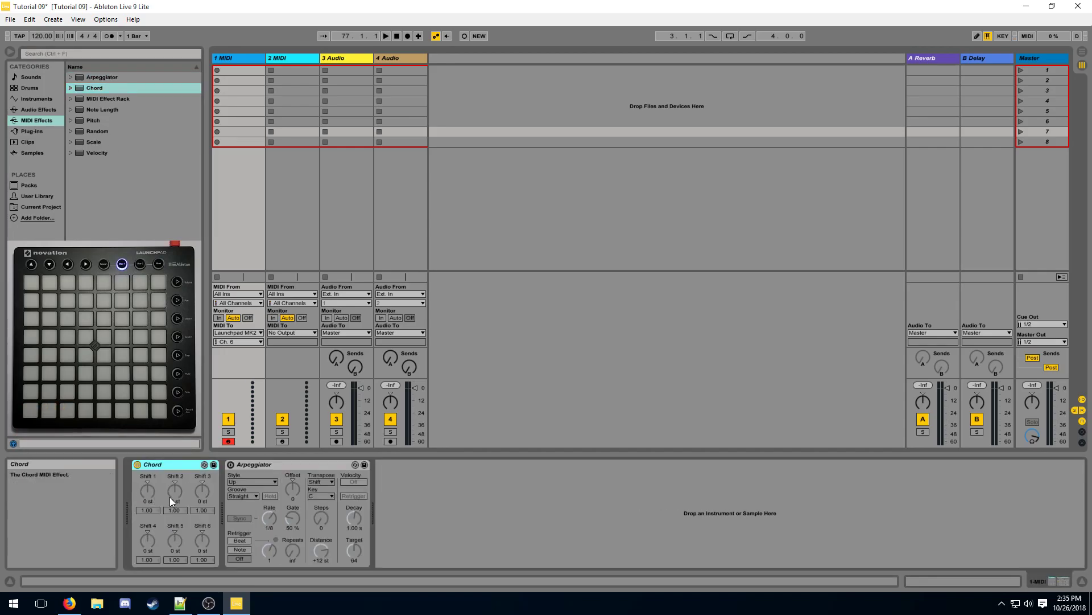
# Set the Chord effect's Shift 1 to +1 st, Shift 2 to +2 st and Shift 3 to +3 st.
pyautogui.click(152, 496)
pyautogui.press('Up')
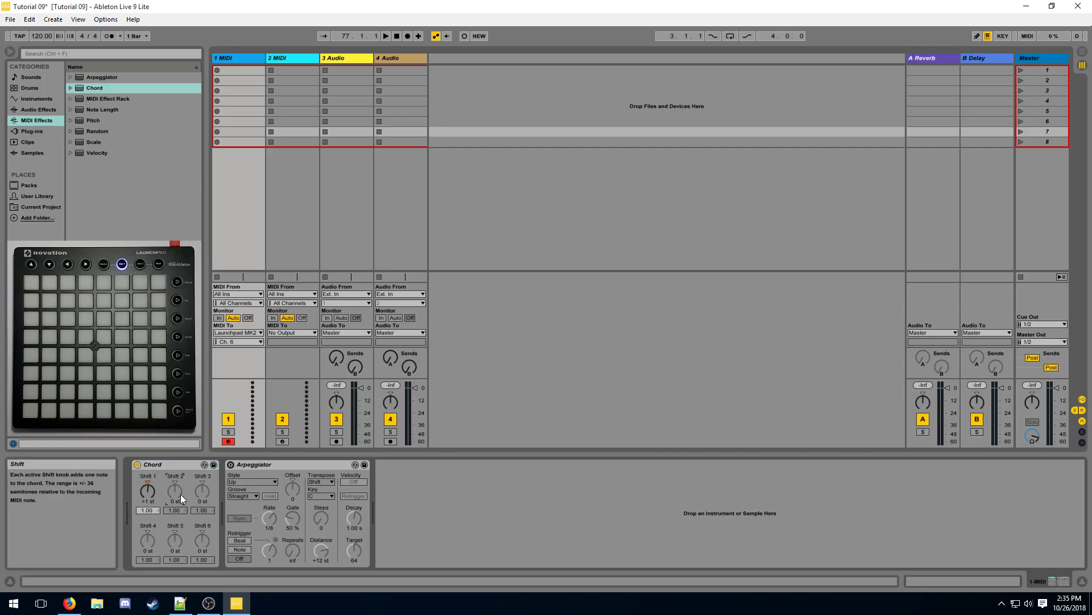
pyautogui.click(180, 494)
pyautogui.press('Up')
pyautogui.press('Up')
pyautogui.click(196, 490)
pyautogui.press('Up')
pyautogui.press('Up')
pyautogui.press('Up')
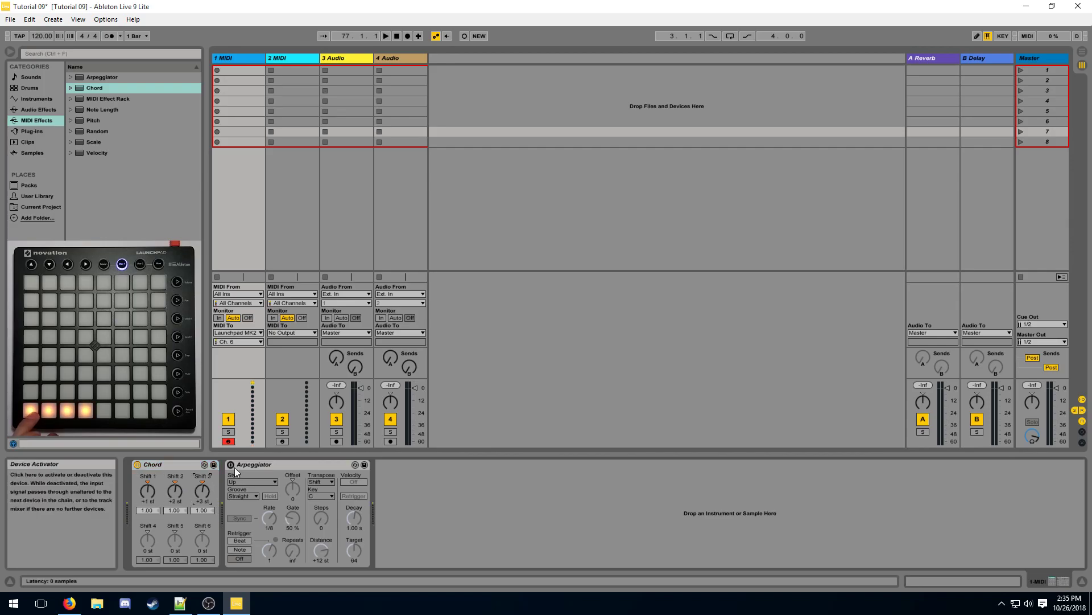
# Turn the Arpeggiator back on and set its Rate to 1/16.
pyautogui.click(231, 464)
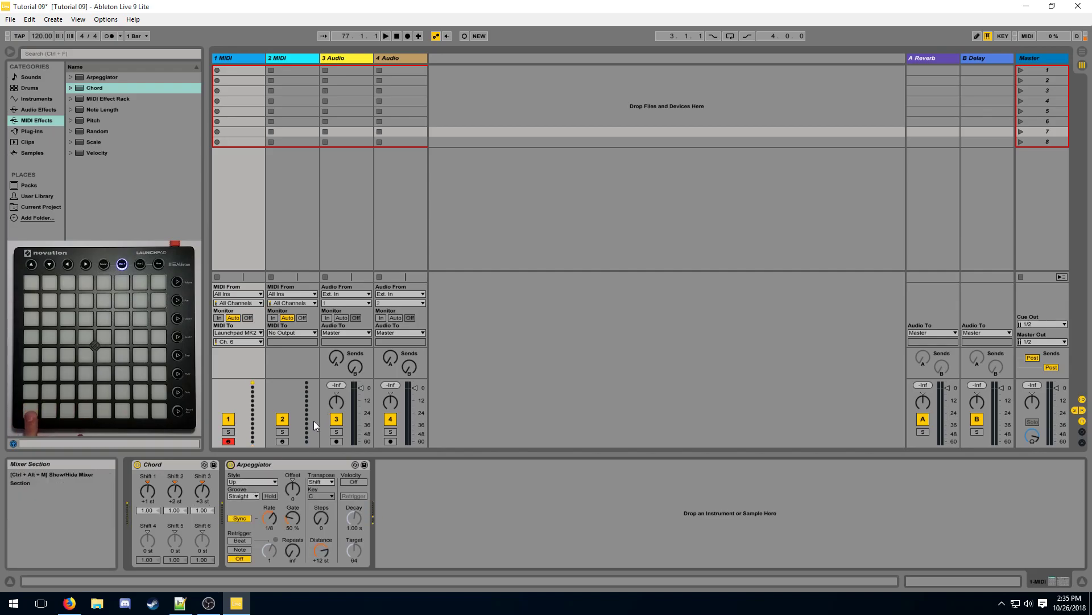
pyautogui.click(370, 542)
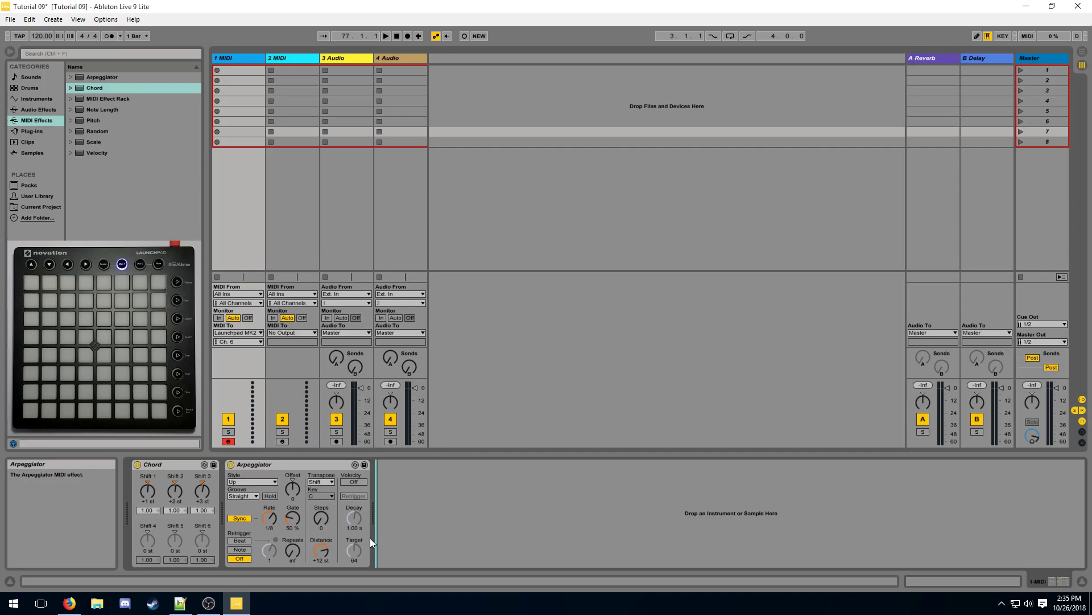
pyautogui.moveTo(292, 518); pyautogui.dragTo(292, 517)
pyautogui.click(275, 528)
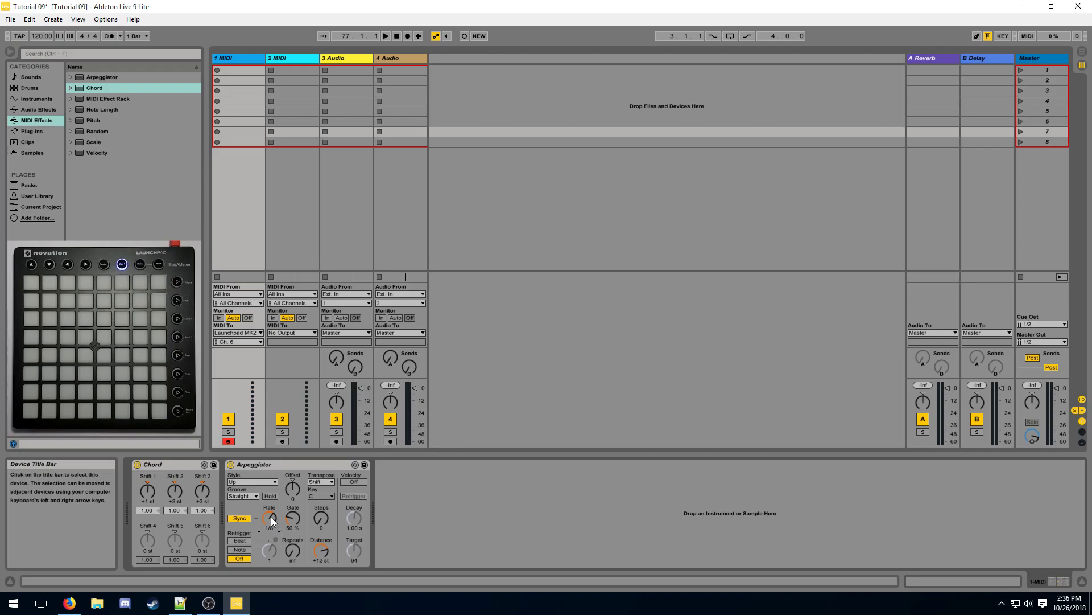
pyautogui.moveTo(271, 517); pyautogui.dragTo(271, 563)
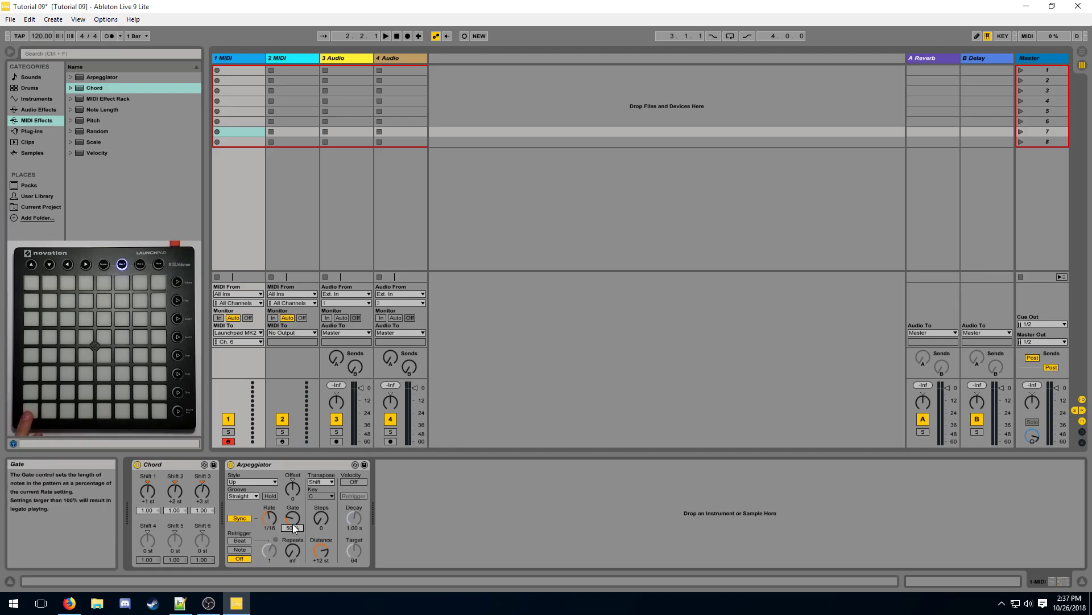
# Try the Arpeggiator's Gate at 200 % and at 100 %.
pyautogui.moveTo(295, 529); pyautogui.dragTo(293, 522)
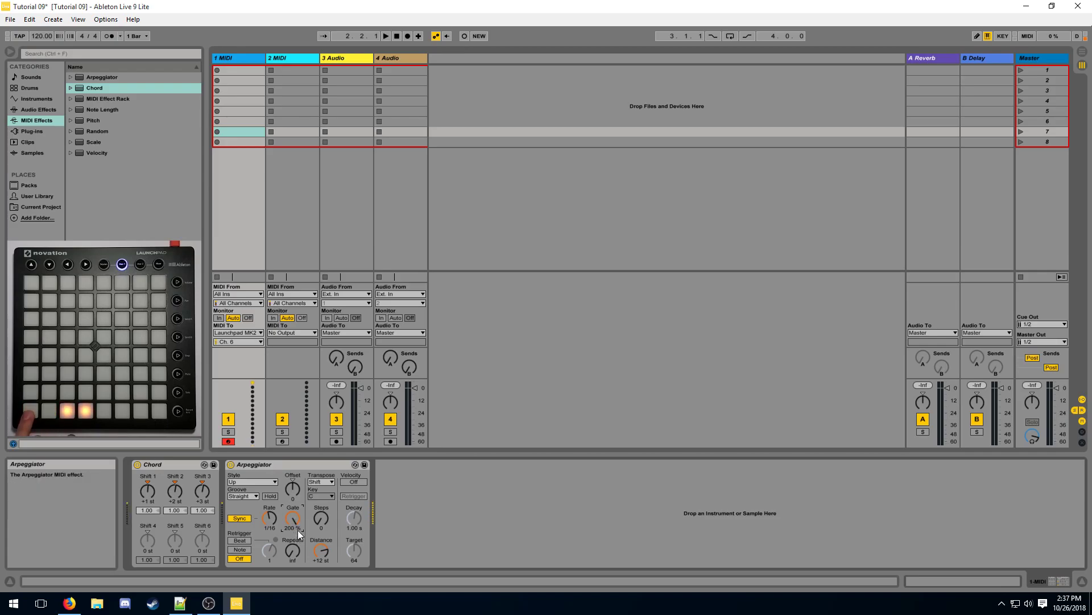
pyautogui.write('100')
pyautogui.press('Return')
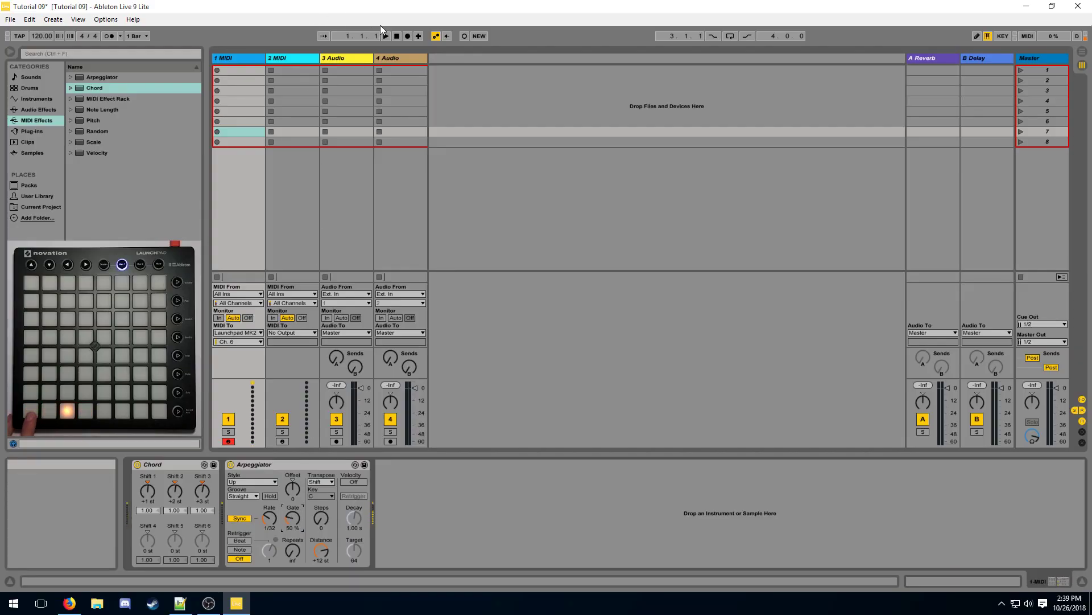
# Start the transport briefly and stop it again.
pyautogui.click(406, 36)
pyautogui.press('space')
# Add a Note Length effect after the Arpeggiator, in Sync mode with its Length set to 1/24.
pyautogui.moveTo(115, 110); pyautogui.dragTo(473, 518)
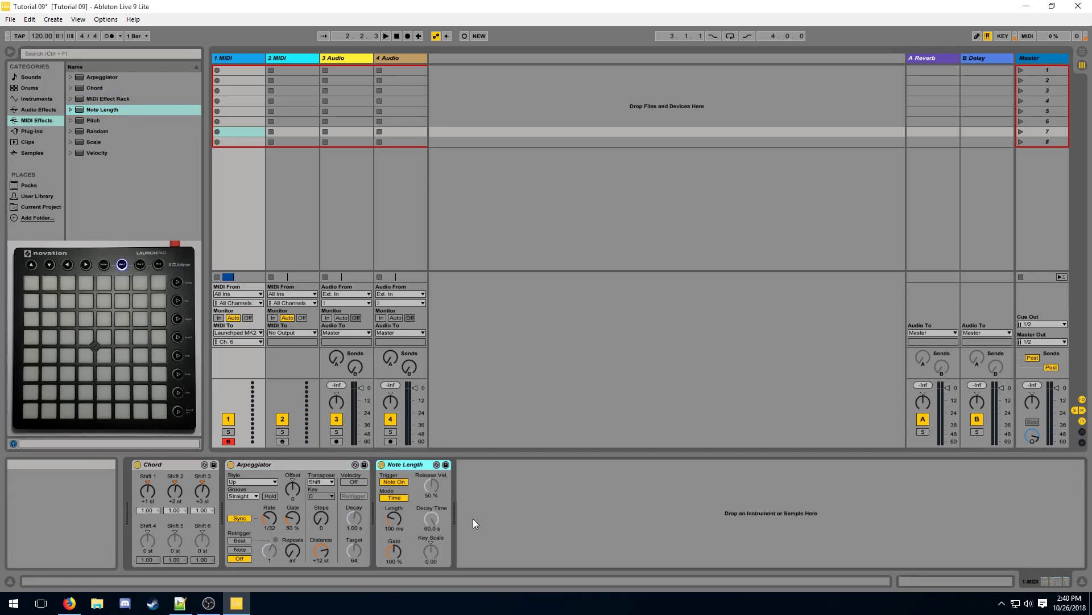
pyautogui.click(393, 498)
pyautogui.click(394, 515)
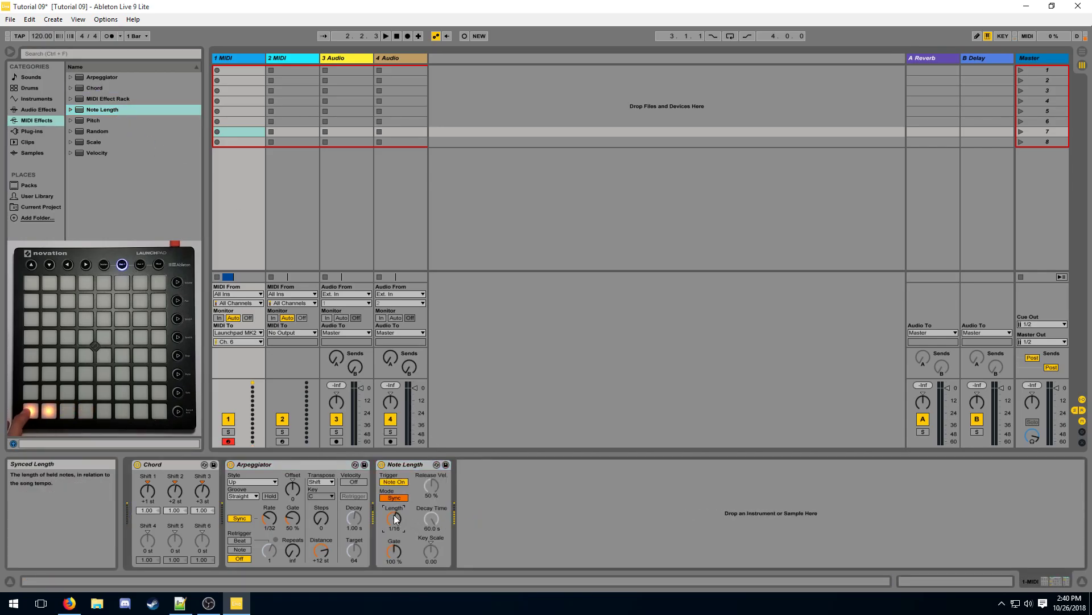
pyautogui.moveTo(394, 514); pyautogui.dragTo(407, 522)
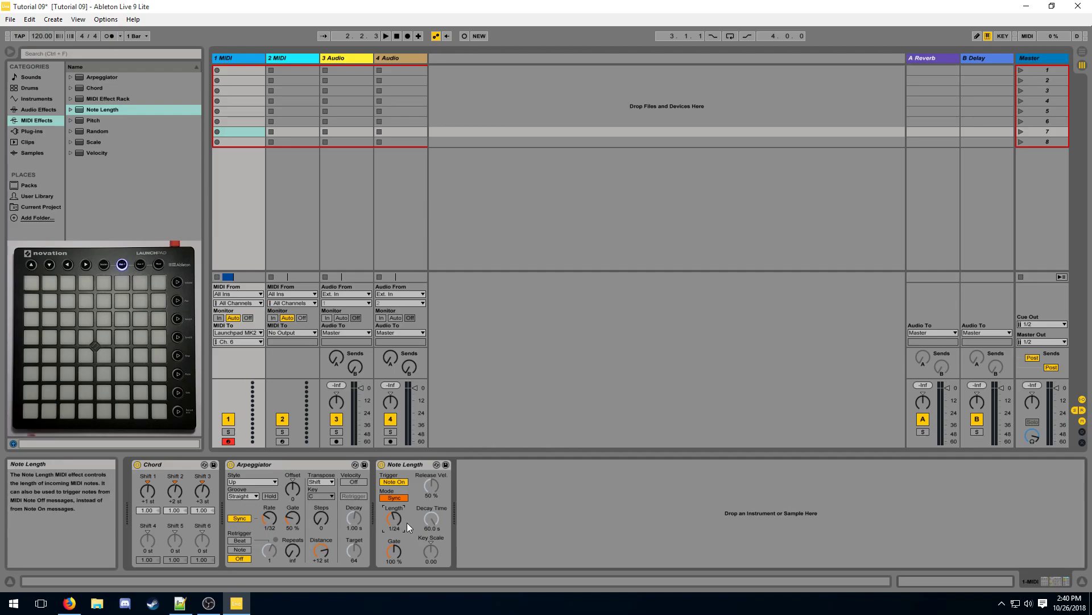
# Try the Arpeggiator's Down style and one other style from the list.
pyautogui.click(263, 481)
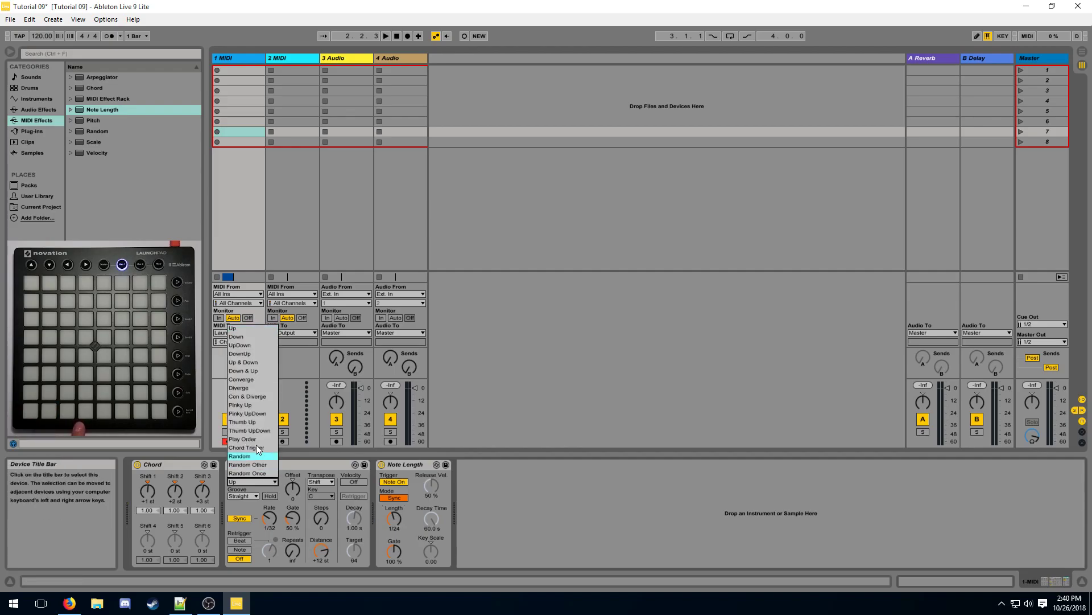
pyautogui.click(248, 337)
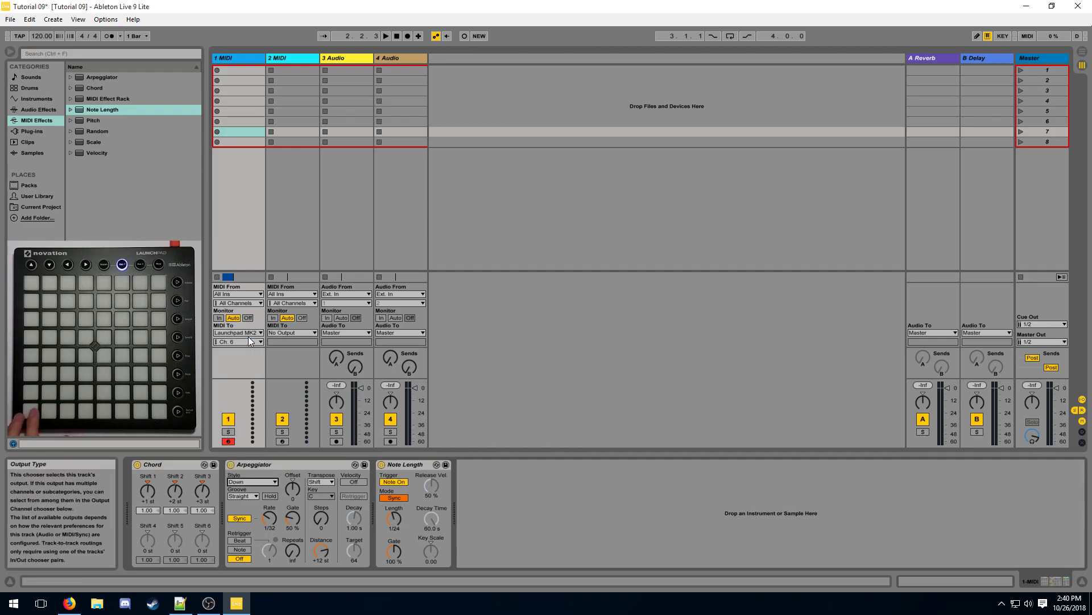
pyautogui.click(248, 480)
pyautogui.click(253, 462)
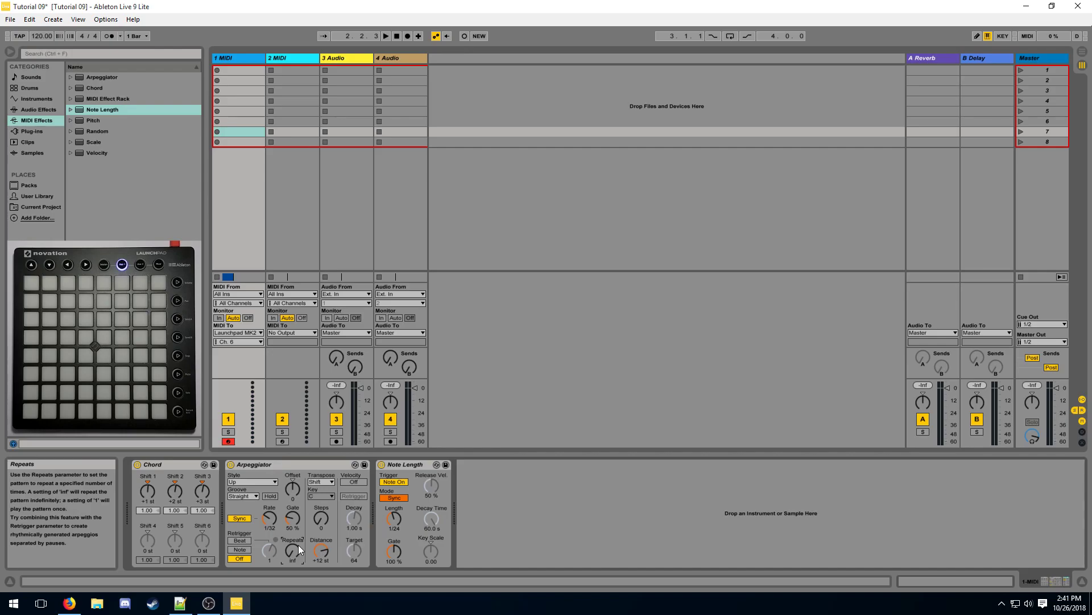
# Turn on Hold in the Arpeggiator and set its Repeats to 1.
pyautogui.press('Return')
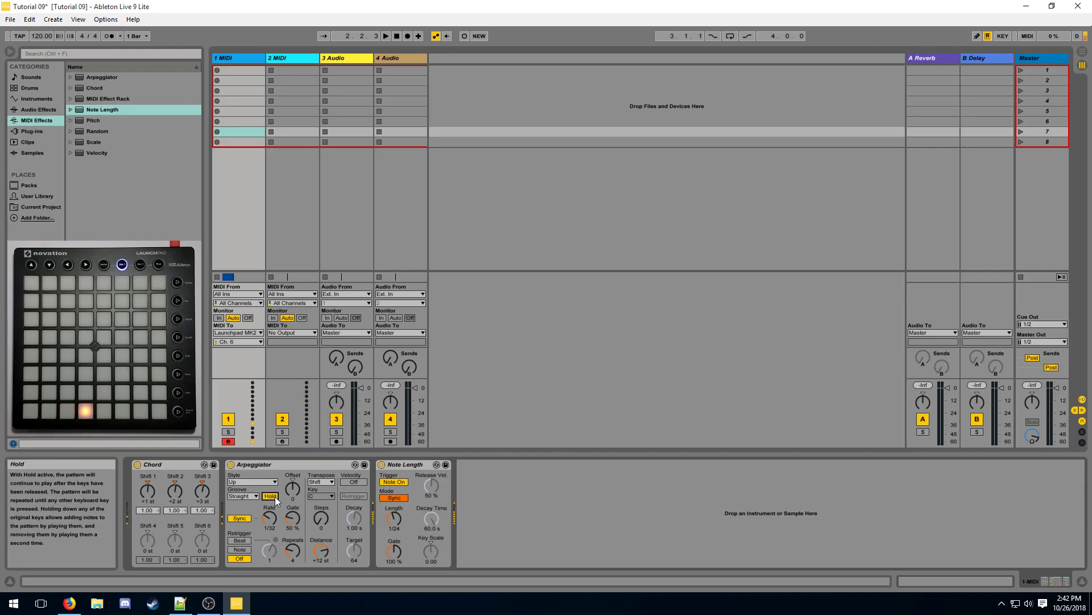
pyautogui.moveTo(293, 551); pyautogui.dragTo(293, 592)
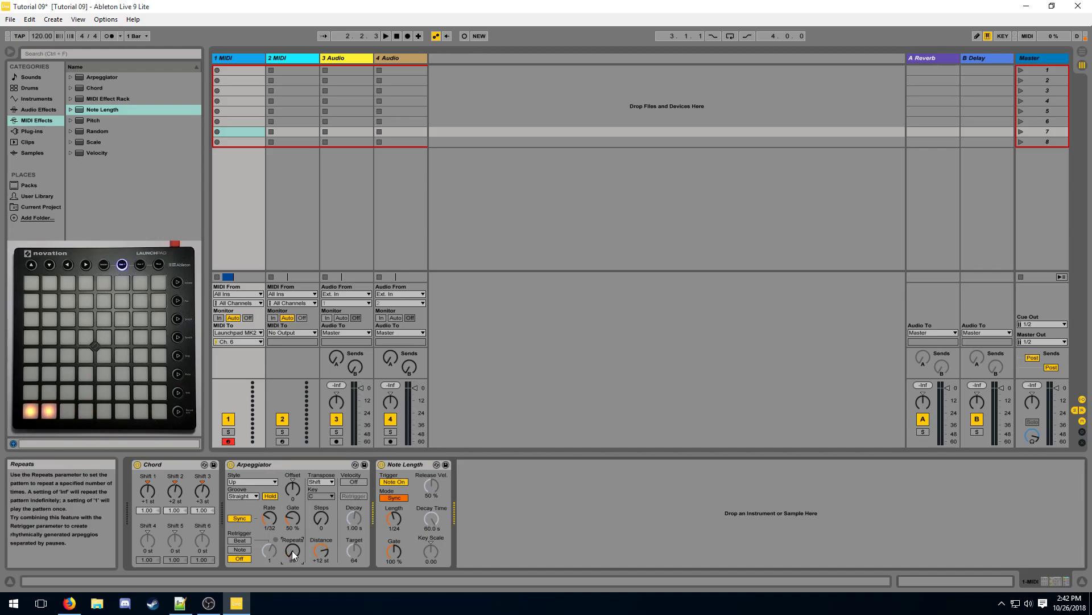
pyautogui.moveTo(293, 551); pyautogui.dragTo(285, 533)
pyautogui.click(292, 490)
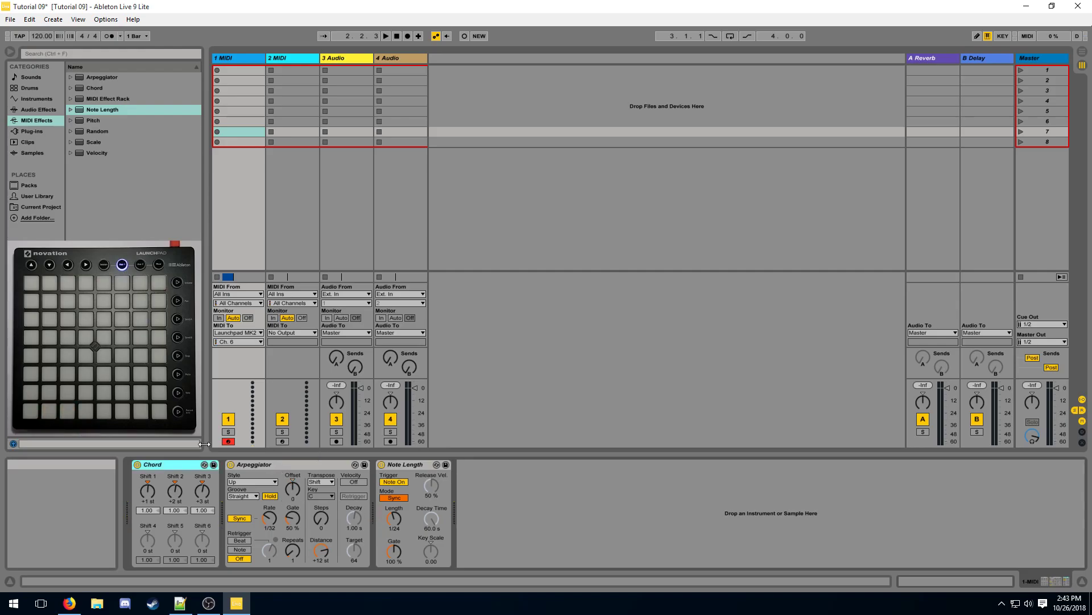
# Try the Arpeggiator without the Chord effect, with Steps set to 3 and Distance to +4 st.
pyautogui.press('Delete')
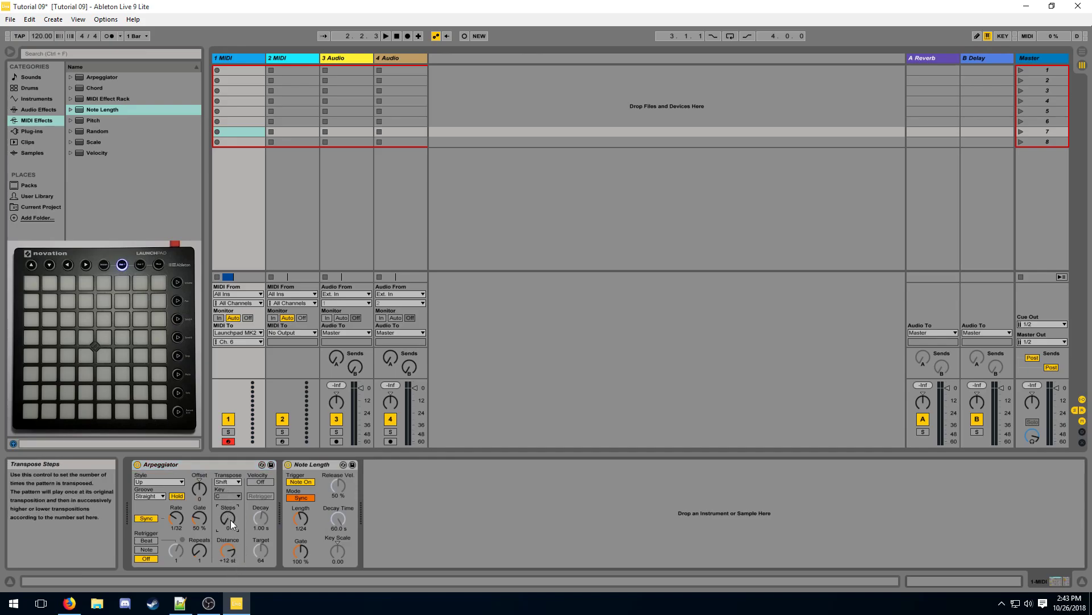
pyautogui.scroll(1, 230, 520)
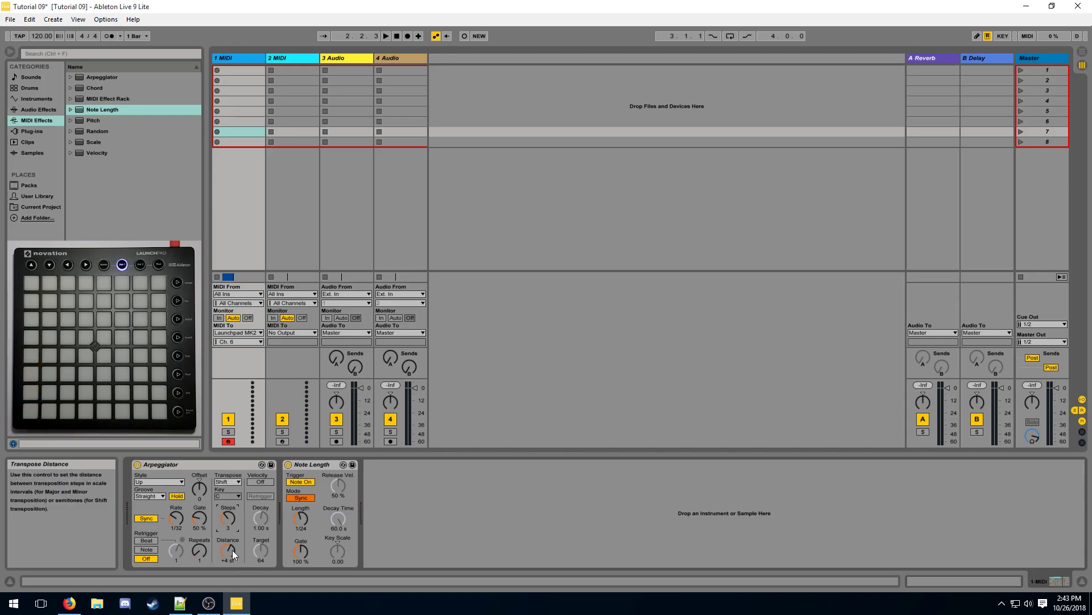
pyautogui.moveTo(229, 518); pyautogui.dragTo(229, 494)
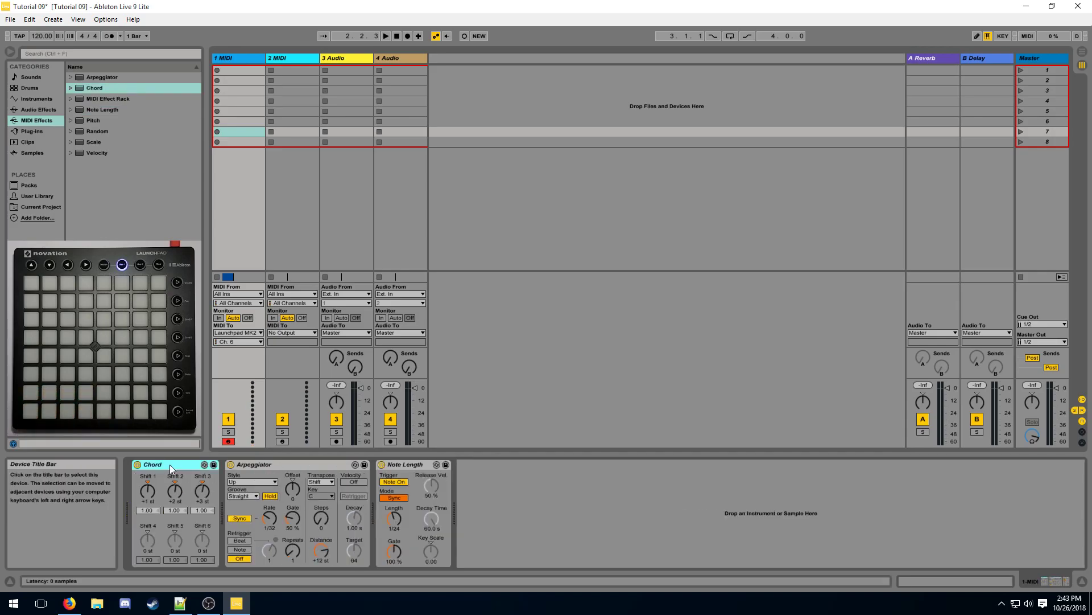
# Place a second Chord effect before the Arpeggiator, with Shift 1 at +32 st and the other shifts at 0 st.
pyautogui.hotkey('ctrl', 'd')
pyautogui.click(238, 497)
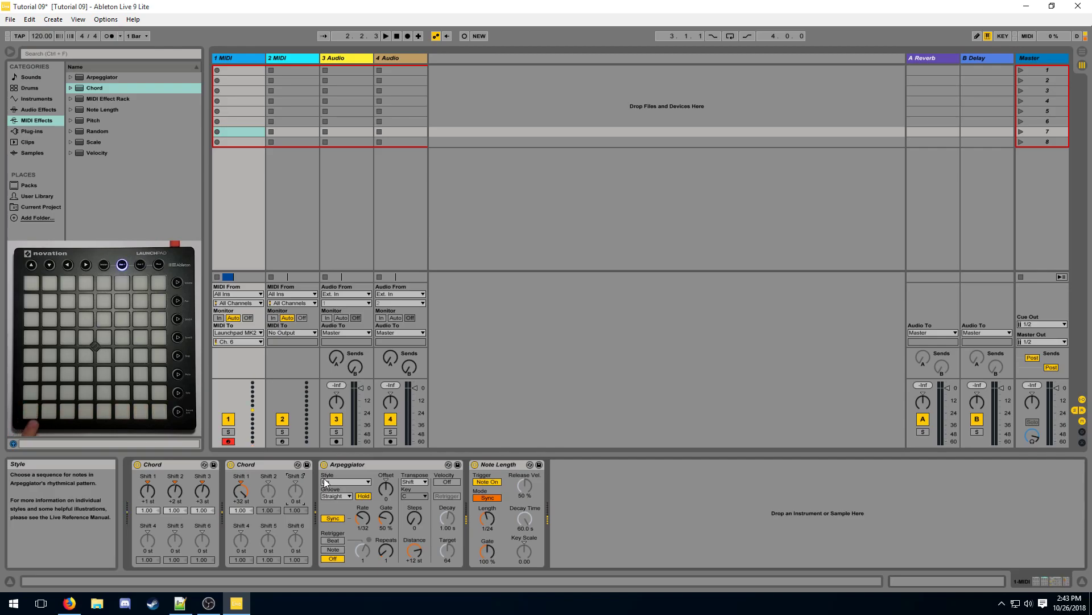
# Add a Velocity effect at the start of the device chain, in Fixed mode with Out Hi set to 21.
pyautogui.click(97, 152)
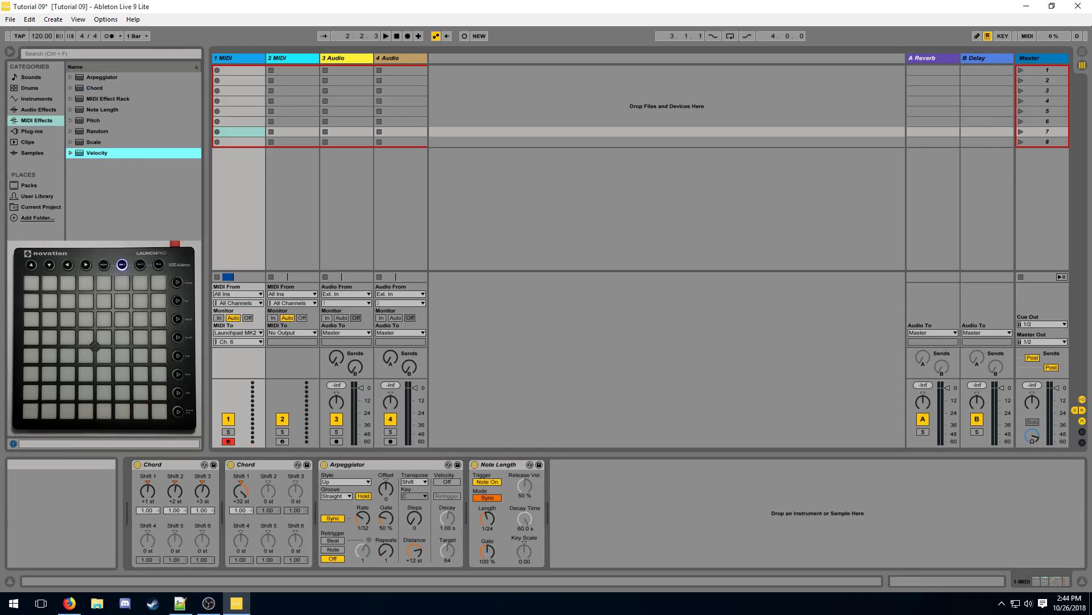
pyautogui.moveTo(323, 478); pyautogui.dragTo(152, 516)
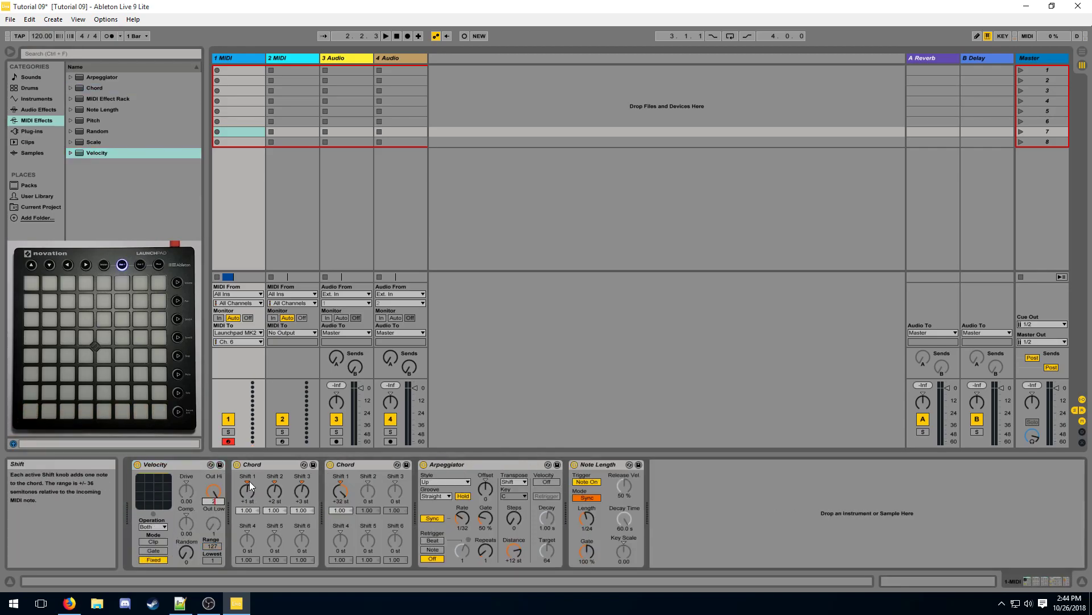
# Group all devices from Velocity through Note Length into a MIDI Effect Rack and limit its chain's key zone to the single note C1.
pyautogui.click(171, 465)
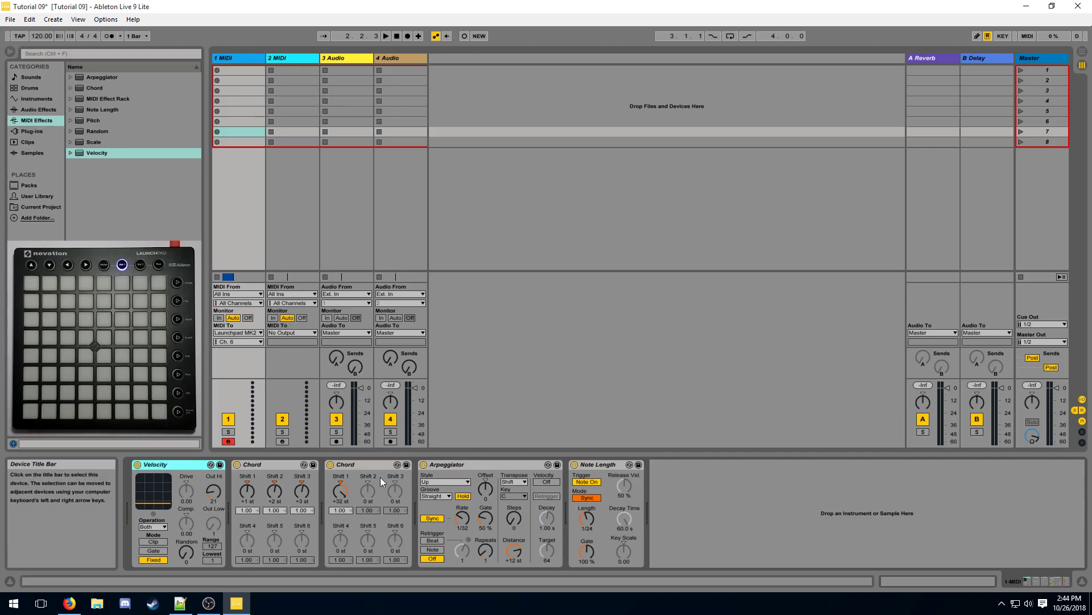
pyautogui.keyDown('shift'); pyautogui.click(589, 466); pyautogui.keyUp('shift')
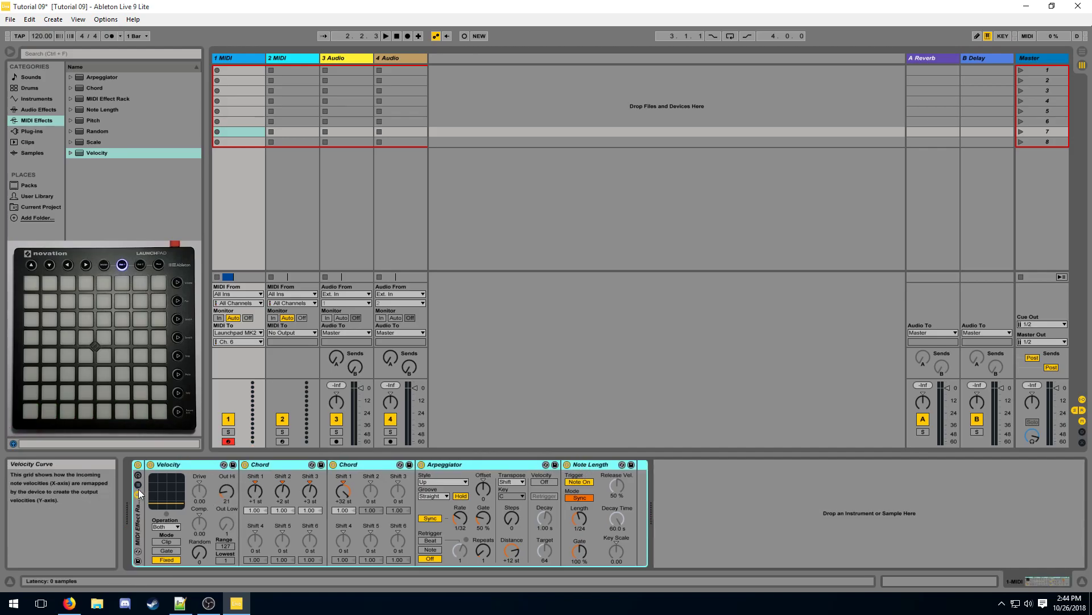
pyautogui.hotkey('ctrl', 'g')
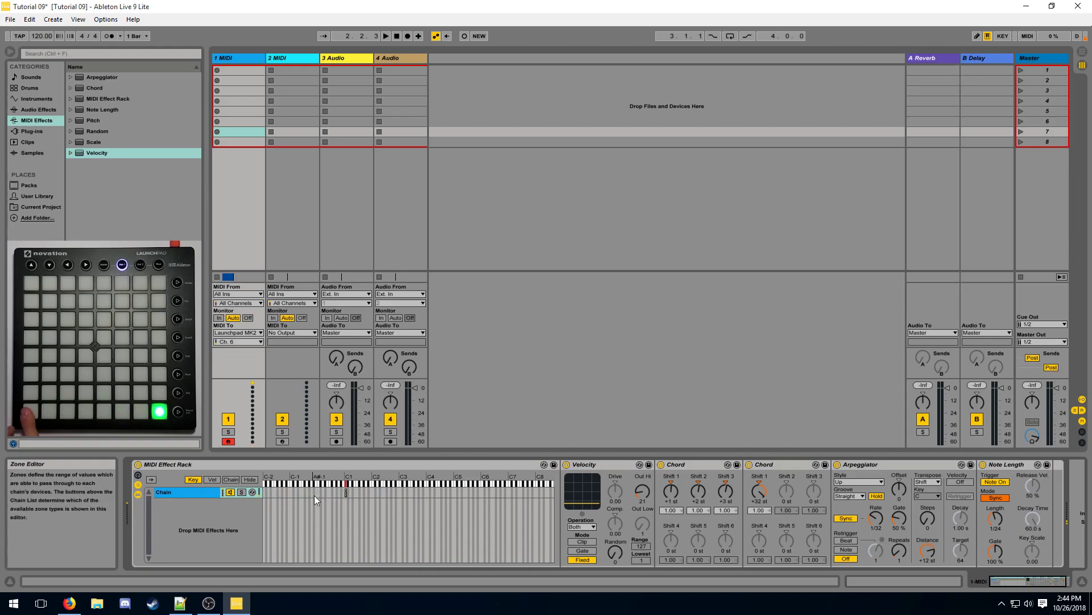
# Create a second chain in the rack and narrow its key zone to a single note between C3 and C4.
pyautogui.rightClick(224, 495)
pyautogui.click(230, 555)
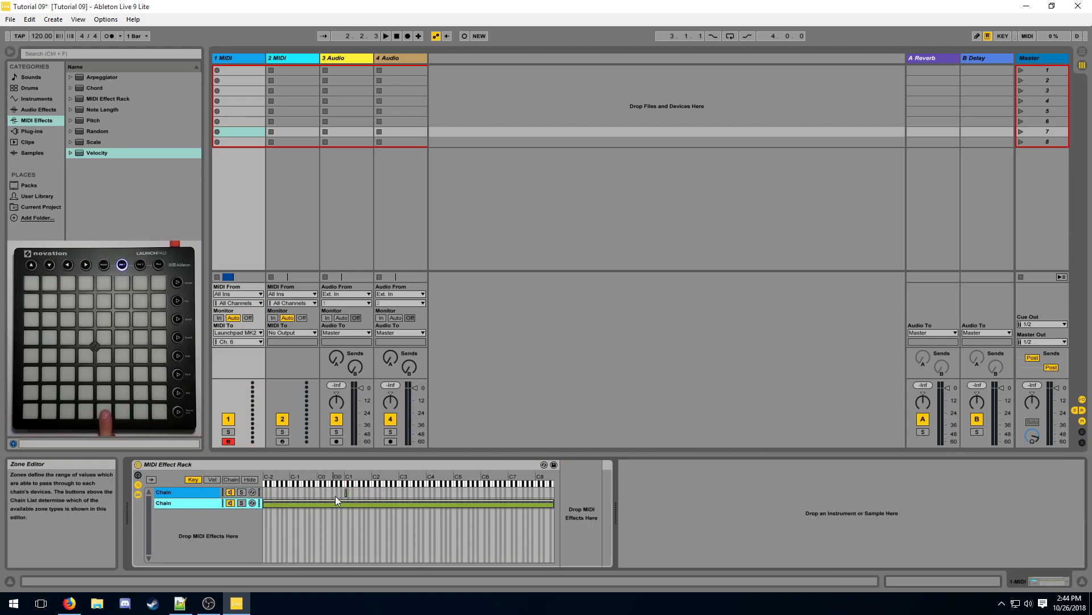
pyautogui.doubleClick(368, 507)
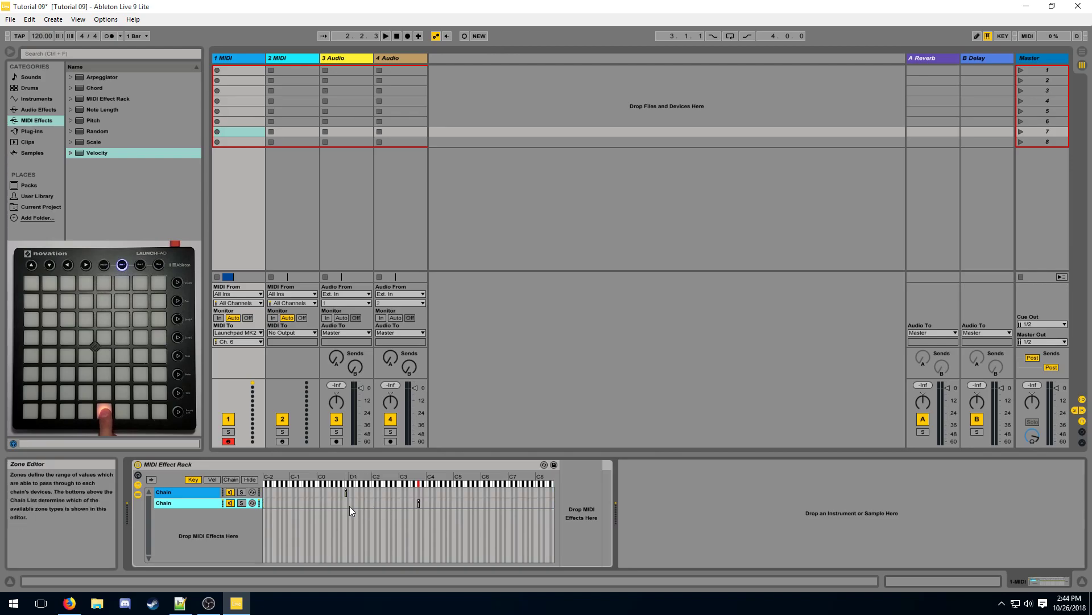
# Add an Arpeggiator to the second chain with Steps 7, Distance +4 st, Rate 1/32, Repeats 1 and Hold on.
pyautogui.moveTo(101, 77); pyautogui.dragTo(581, 512)
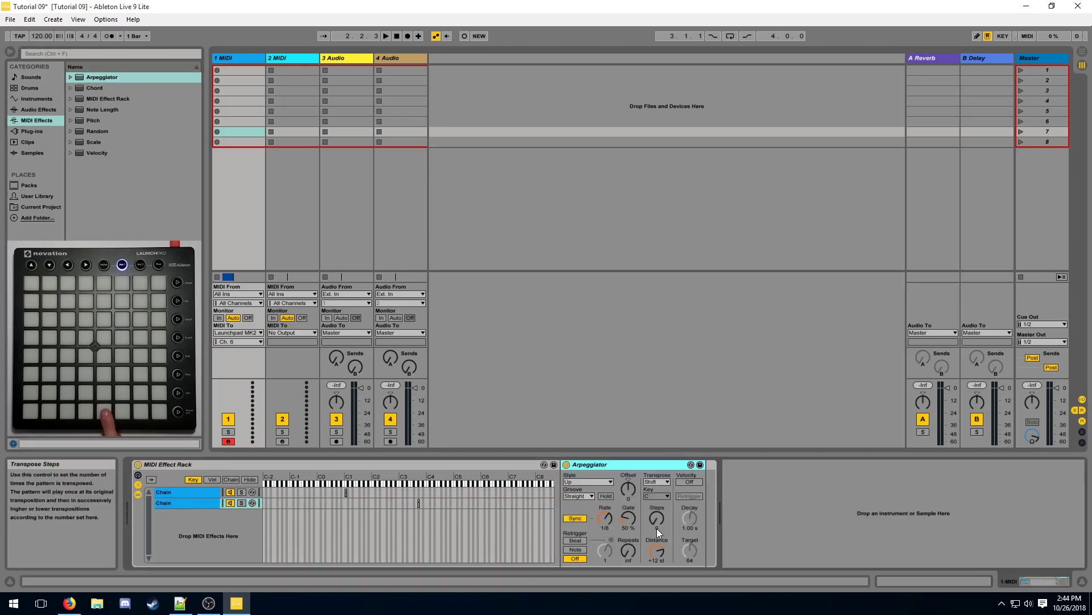
pyautogui.moveTo(658, 528); pyautogui.dragTo(657, 500)
pyautogui.moveTo(659, 541); pyautogui.dragTo(661, 553)
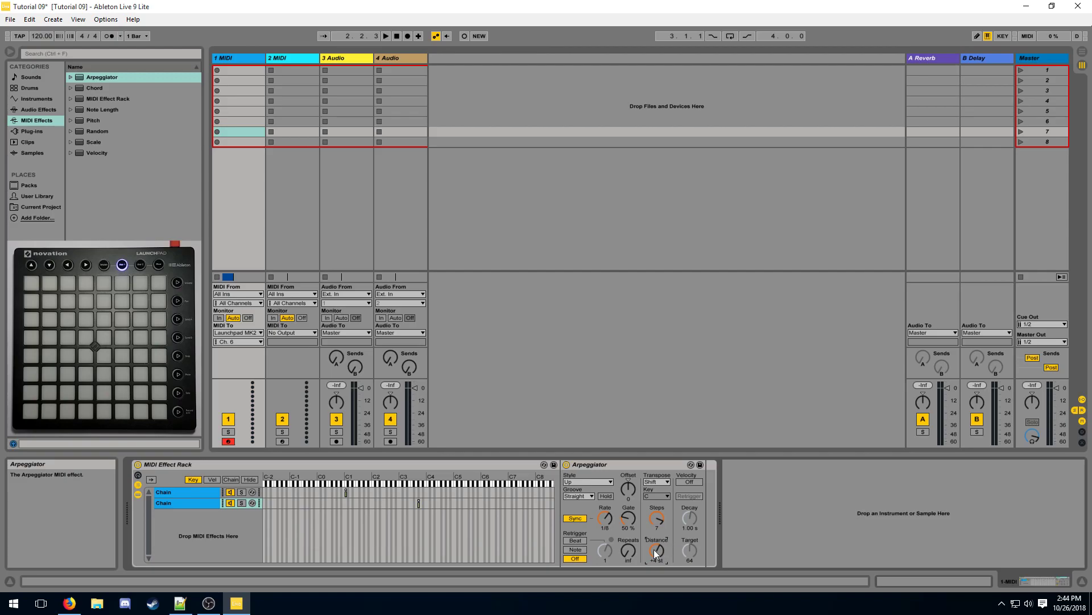
pyautogui.moveTo(605, 517); pyautogui.dragTo(629, 538)
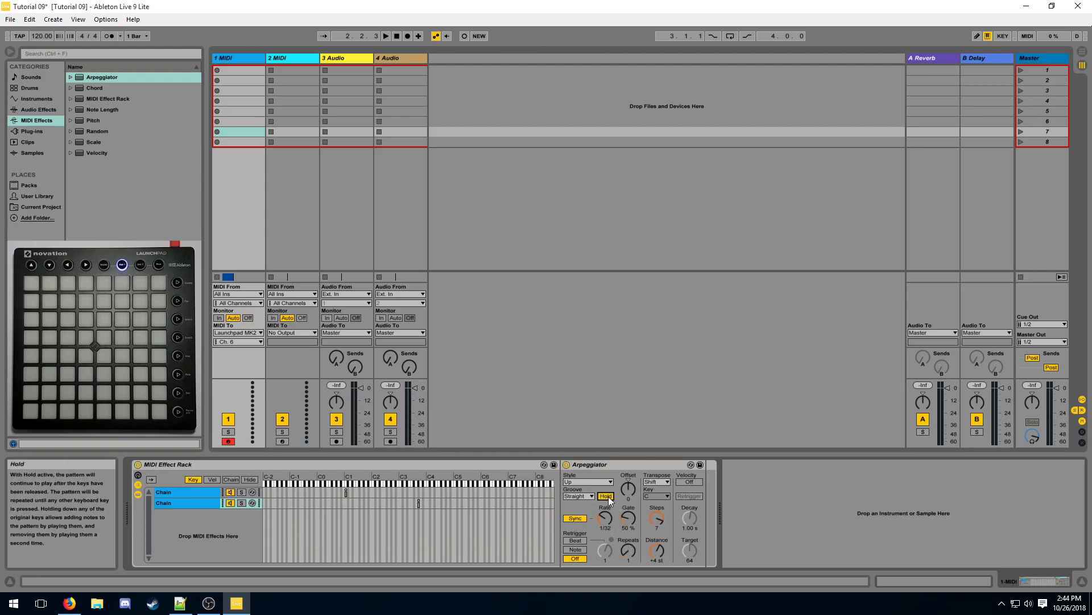
# Add a Note Length effect after the second chain's Arpeggiator and a Velocity effect before it.
pyautogui.click(589, 521)
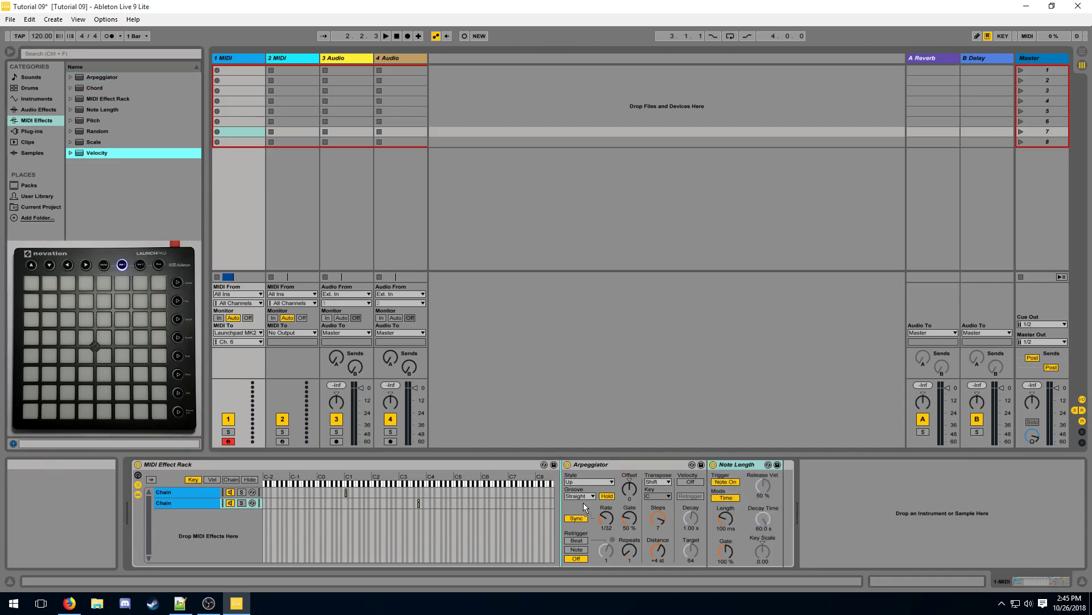
pyautogui.moveTo(583, 503); pyautogui.dragTo(575, 503)
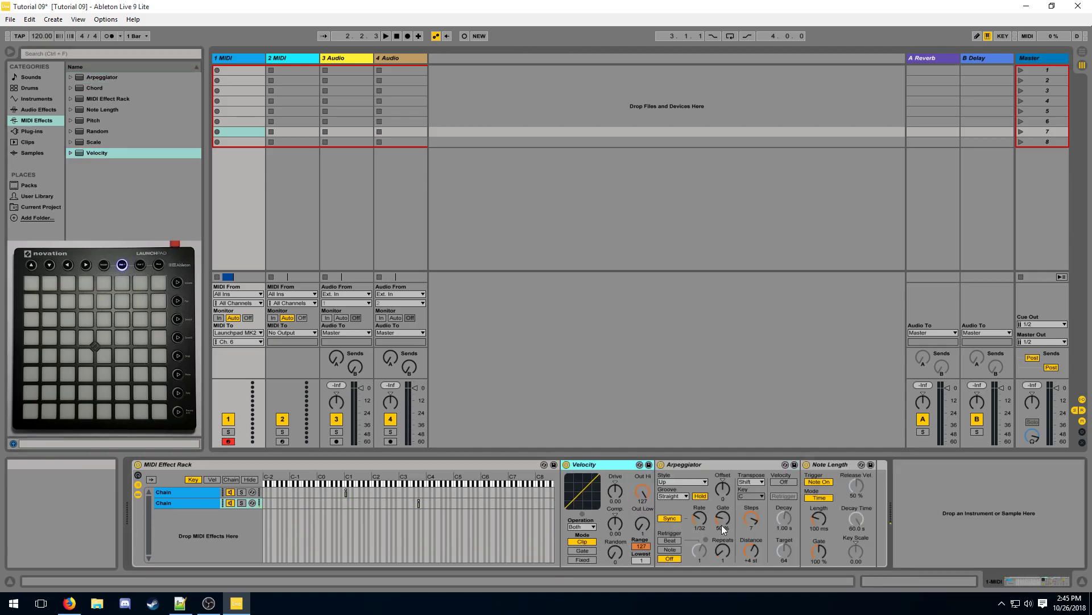
# Set the second chain's Note Length to Sync at 1/16 and its Velocity to Fixed with Out Hi 5.
pyautogui.click(819, 496)
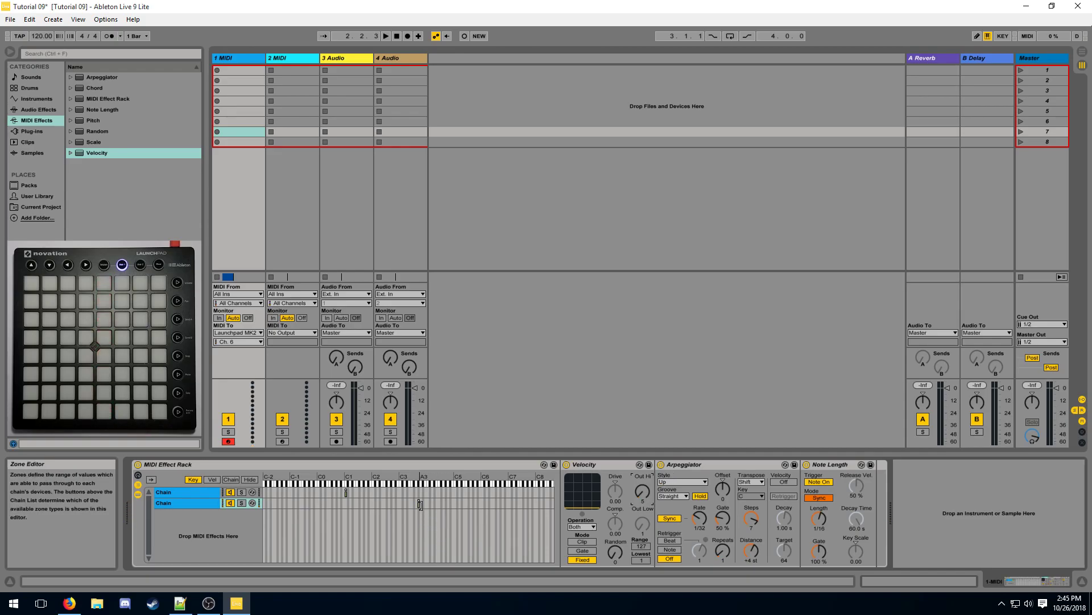
# Duplicate the second chain three times and place each copy's single-note key zone on the next higher note.
pyautogui.click(420, 504)
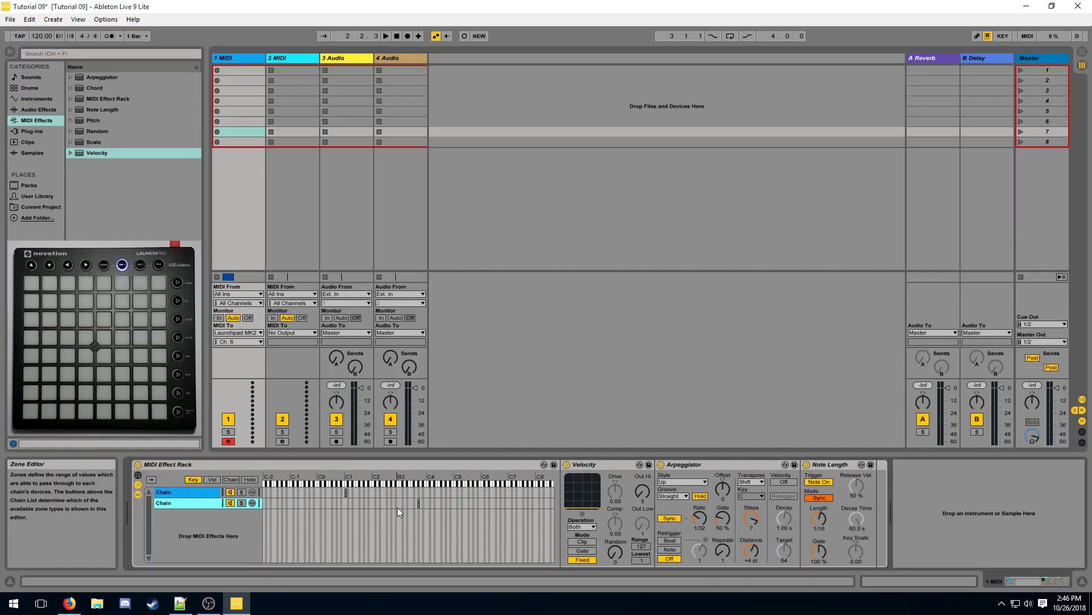
pyautogui.hotkey('ctrl', 'd')
pyautogui.hotkey('ctrl', 'd')
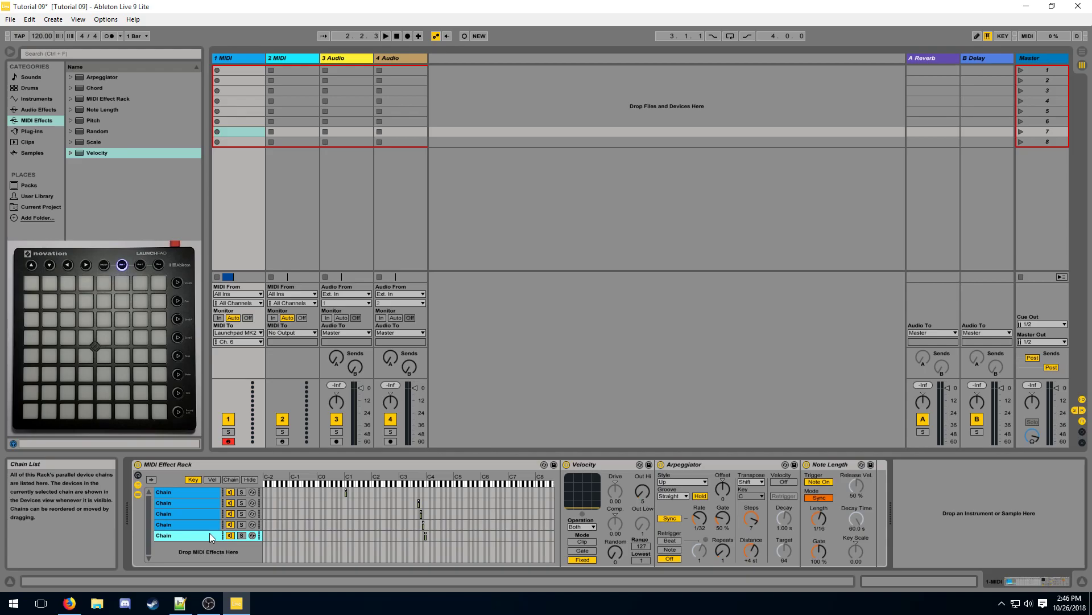
# Create a sixth chain on one note just below C5 with an Arpeggiator at Hold on, Rate 1/32, Repeats 1, Steps 3, Distance +1 st.
pyautogui.click(238, 545)
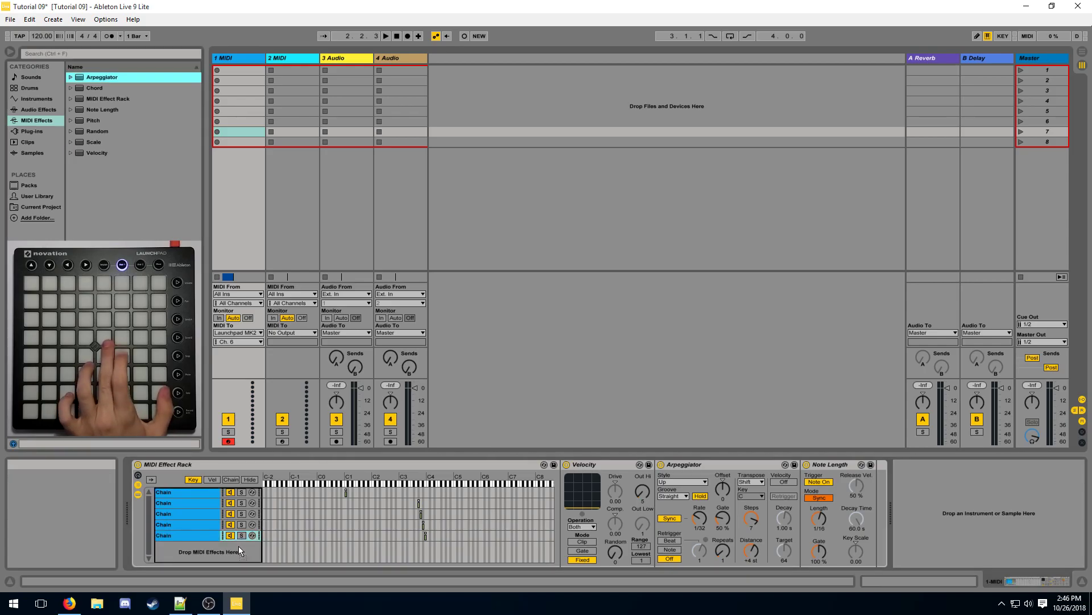
pyautogui.moveTo(238, 545); pyautogui.dragTo(238, 546)
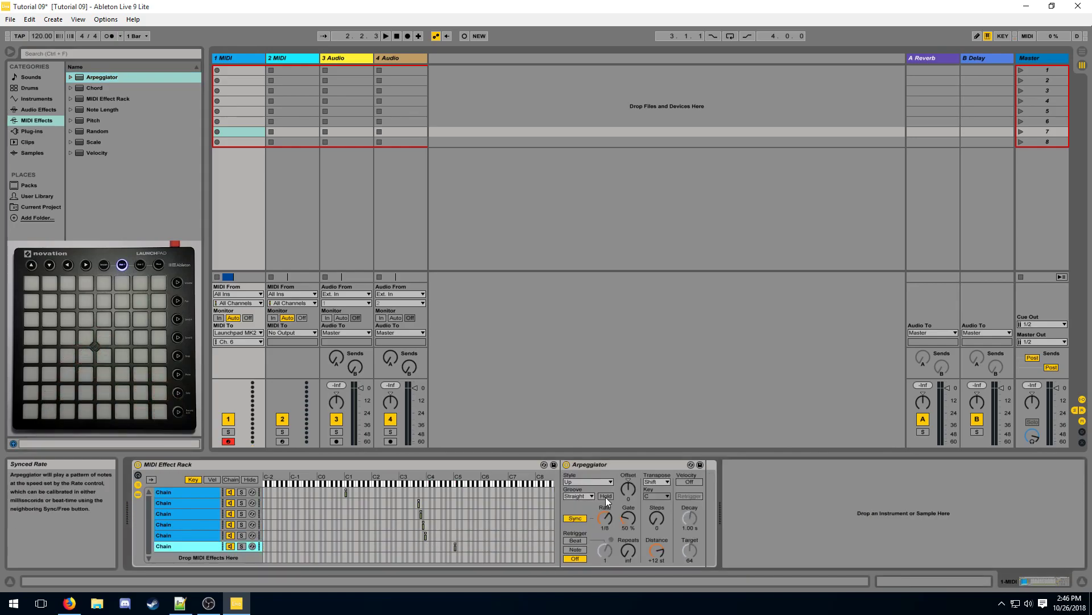
pyautogui.click(605, 495)
pyautogui.moveTo(605, 517); pyautogui.dragTo(605, 538)
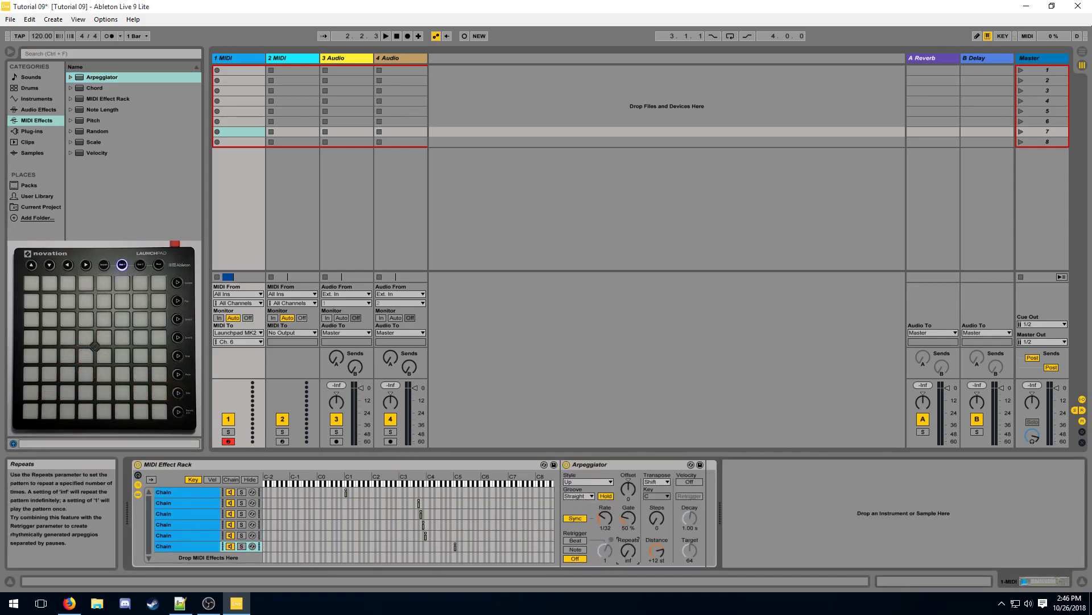
pyautogui.moveTo(629, 549); pyautogui.dragTo(629, 545)
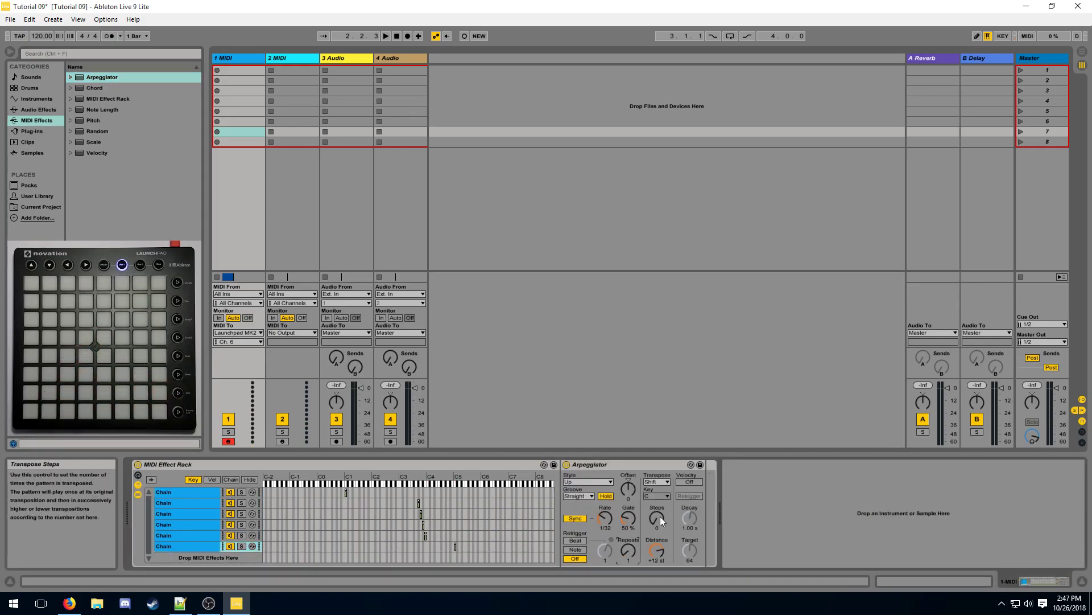
pyautogui.write('3')
pyautogui.click(654, 545)
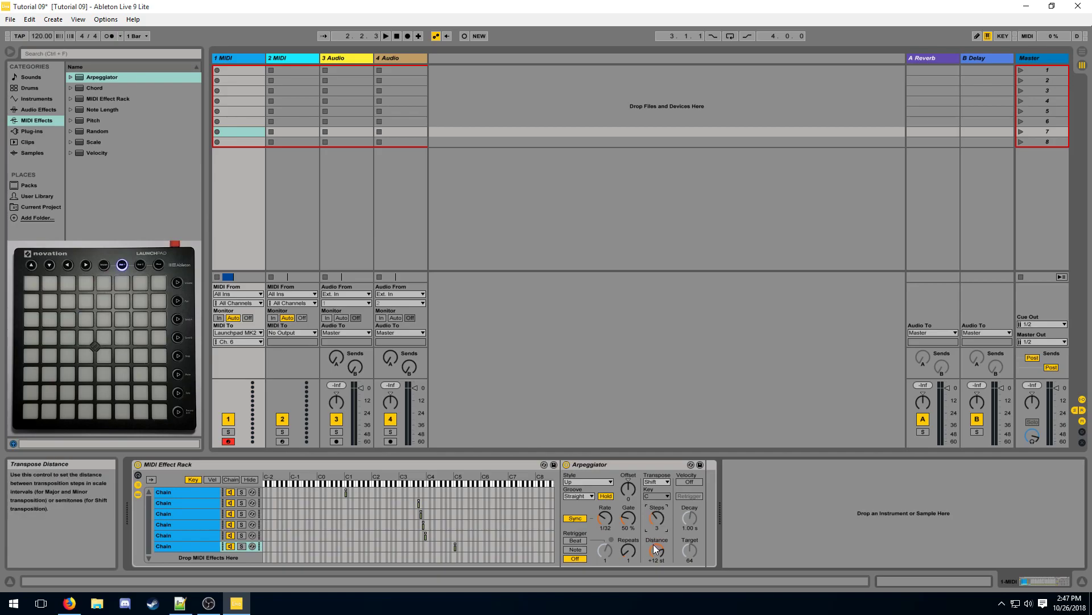
pyautogui.write('4')
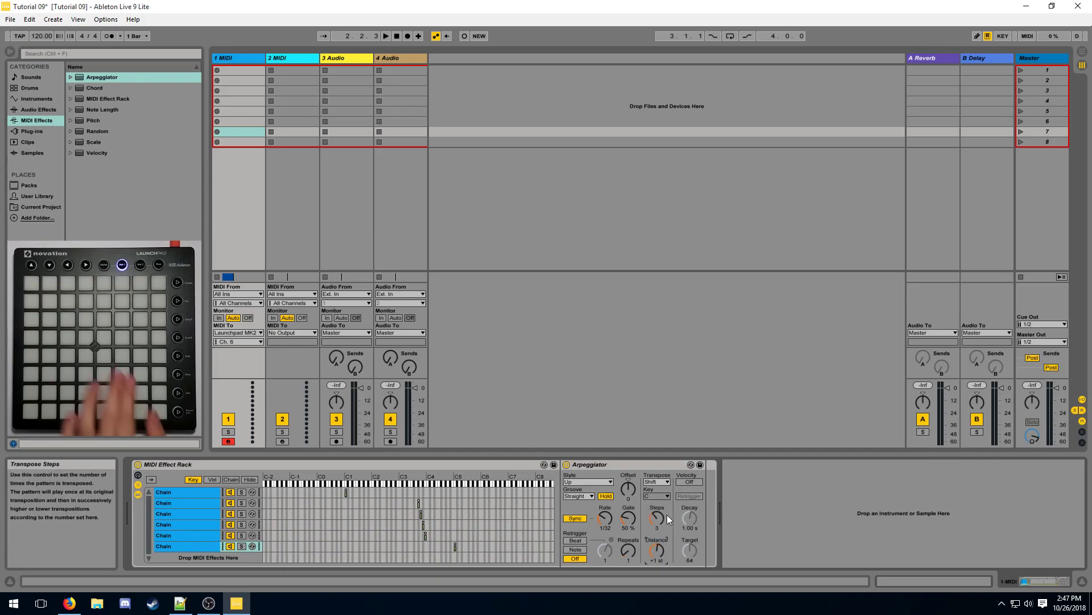
# Group the sixth chain's Arpeggiator into a nested MIDI Effect Rack and duplicate its chain with Distance at +4 st.
pyautogui.click(602, 477)
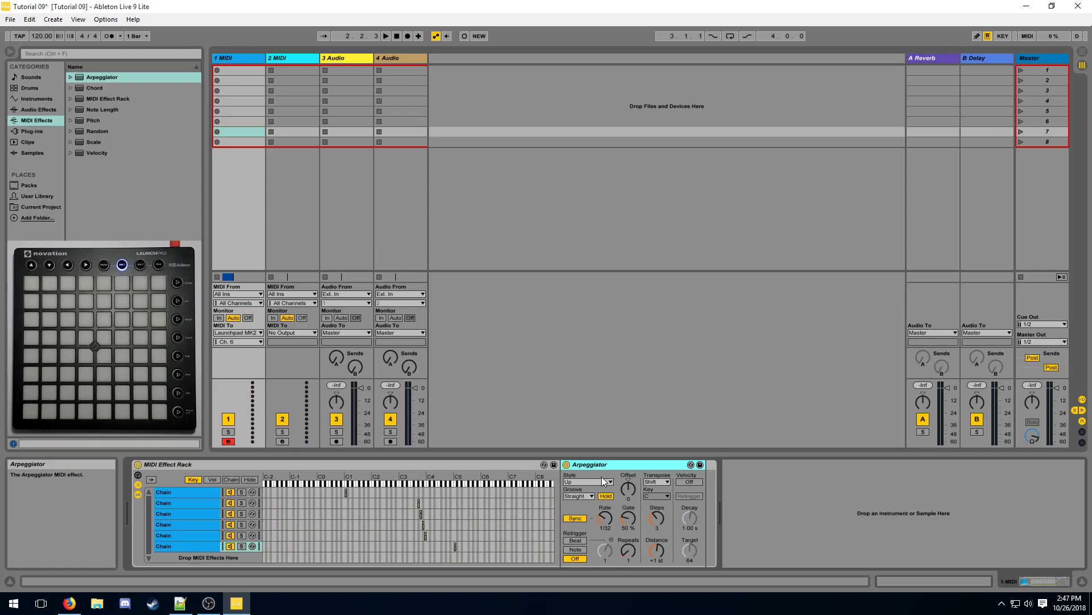
pyautogui.hotkey('ctrl', 'g')
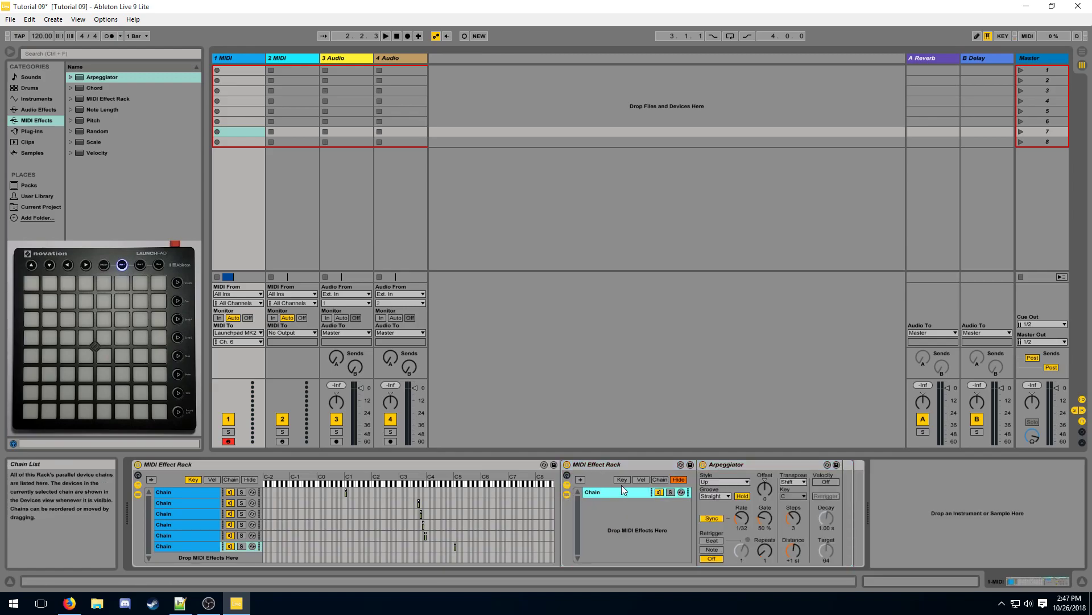
pyautogui.hotkey('ctrl', 'd')
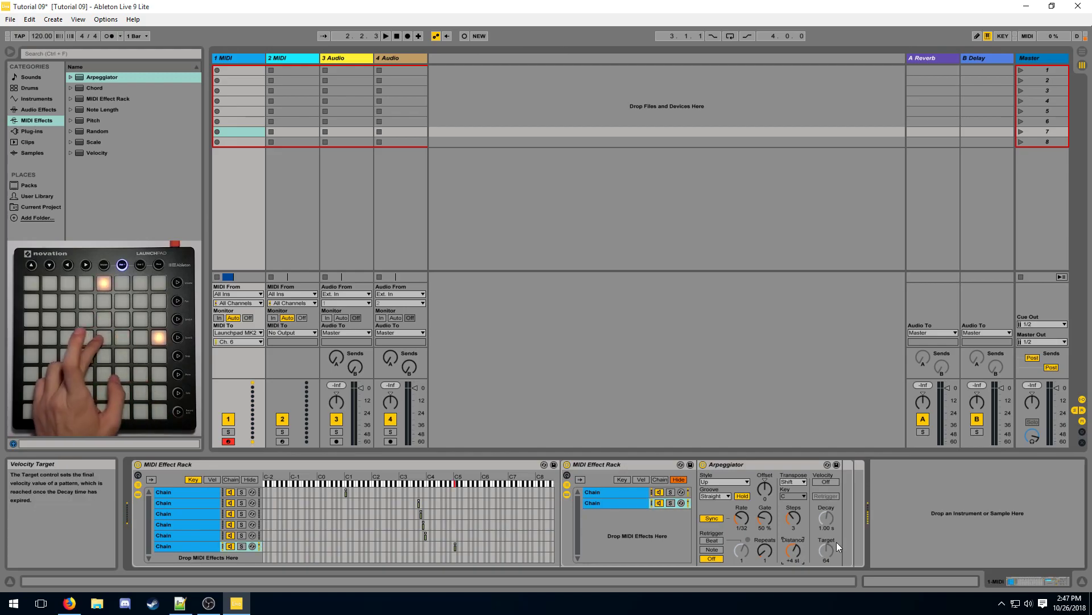
# Duplicate the second nested chain and set the copy's Arpeggiator to Distance -4 st and Steps 4.
pyautogui.click(598, 504)
pyautogui.hotkey('ctrl', 'd')
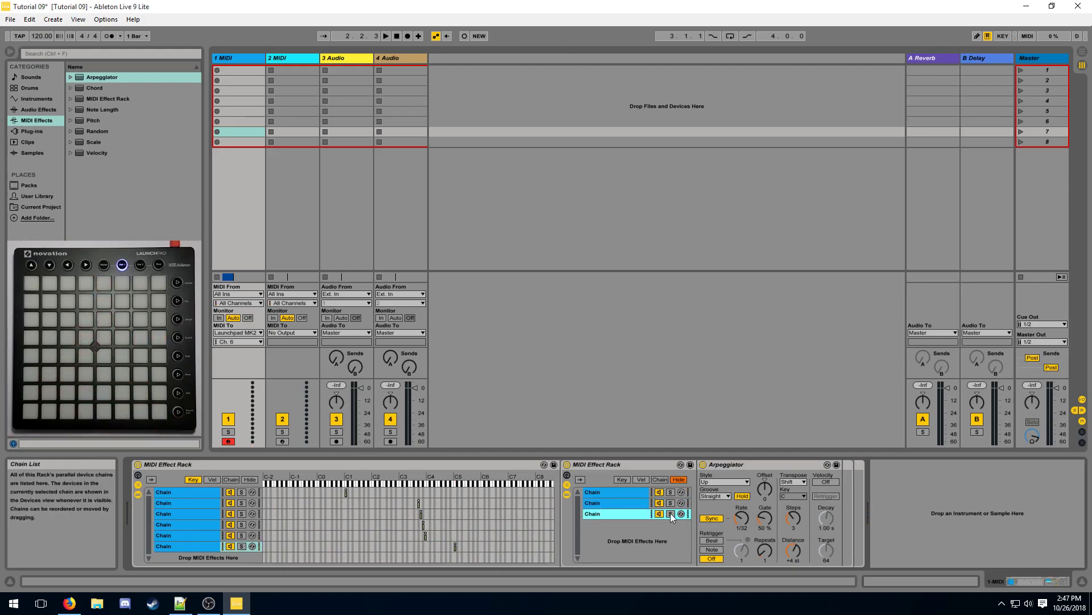
pyautogui.click(794, 544)
pyautogui.write('-4')
pyautogui.press('Return')
pyautogui.click(790, 517)
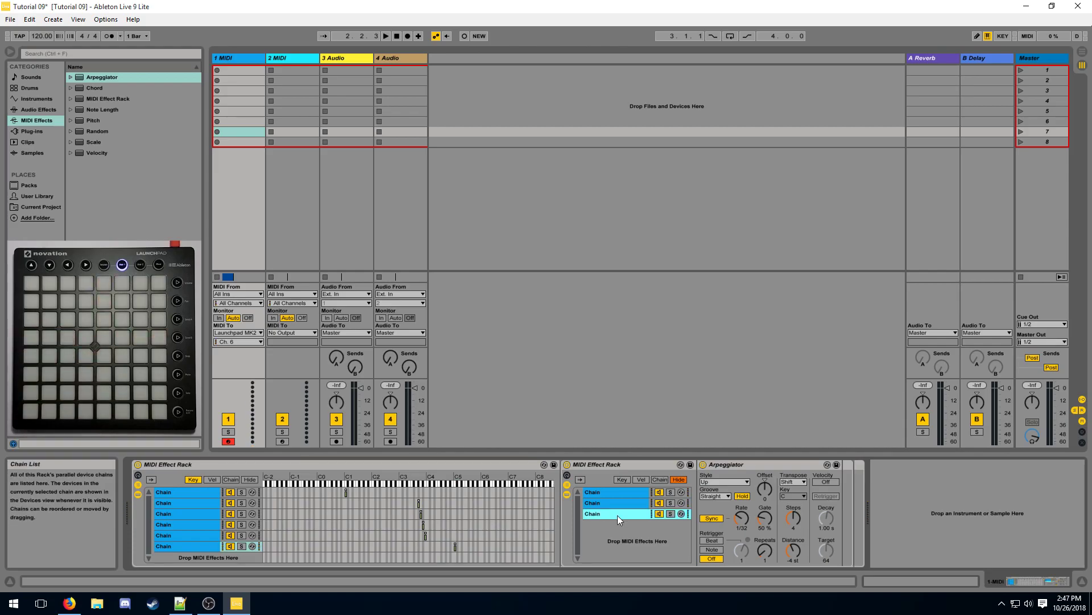
# Duplicate a fourth nested chain with Arpeggiator Steps 0 and Style Down, preceded by a Chord with shifts -29, -30, -31 and -32 st.
pyautogui.hotkey('ctrl', 'd')
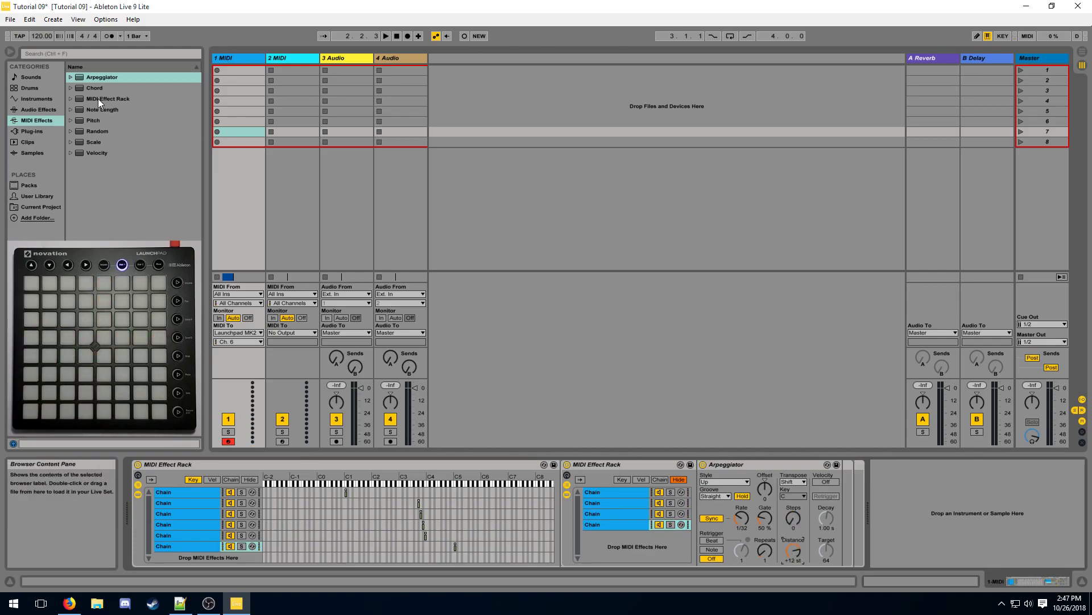
pyautogui.moveTo(95, 87); pyautogui.dragTo(711, 515)
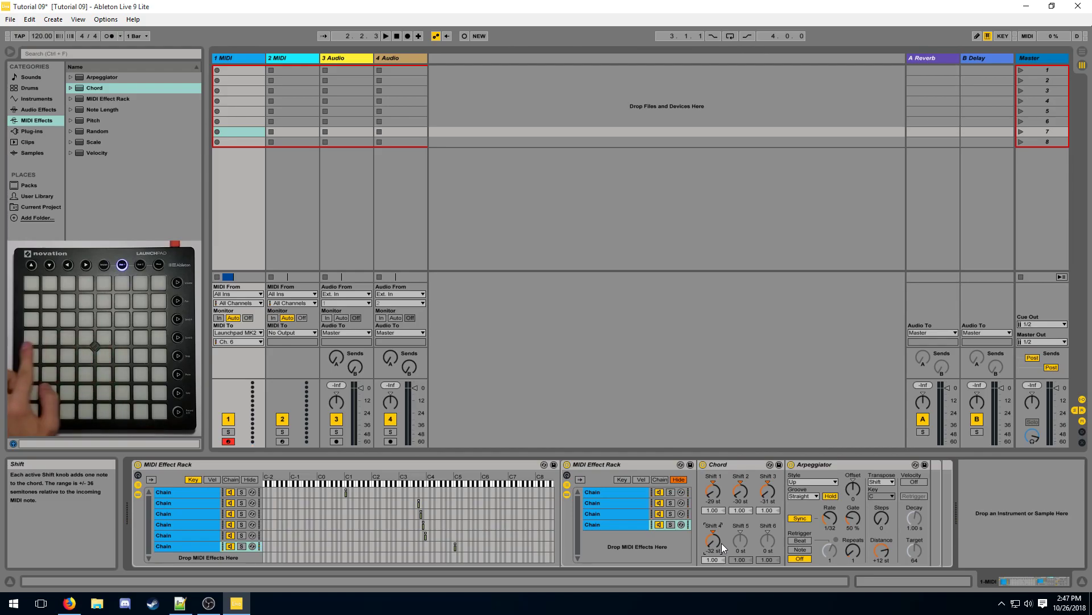
pyautogui.click(810, 481)
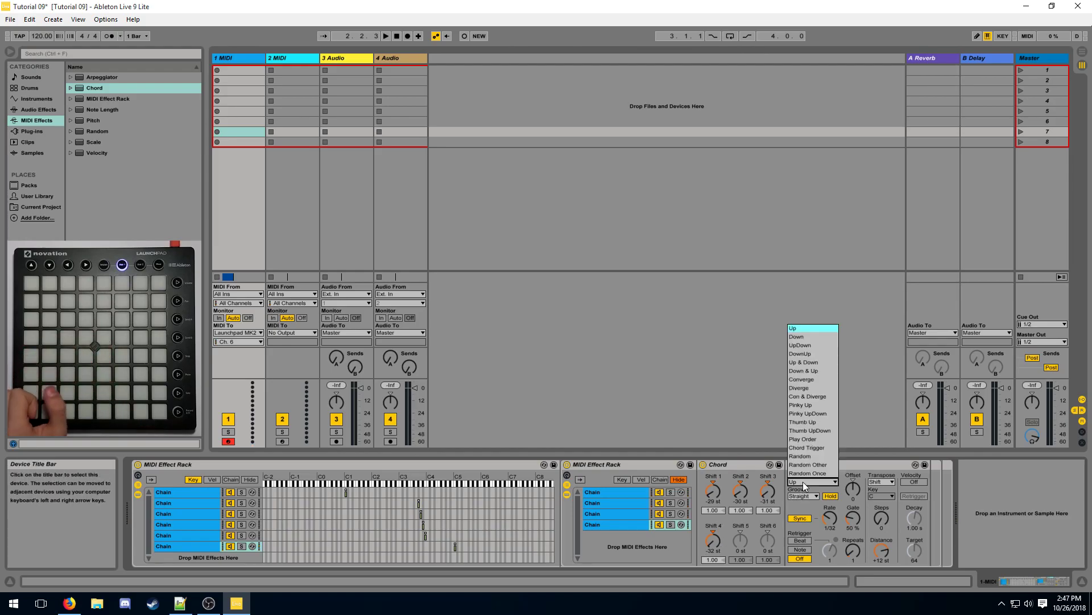
pyautogui.click(806, 337)
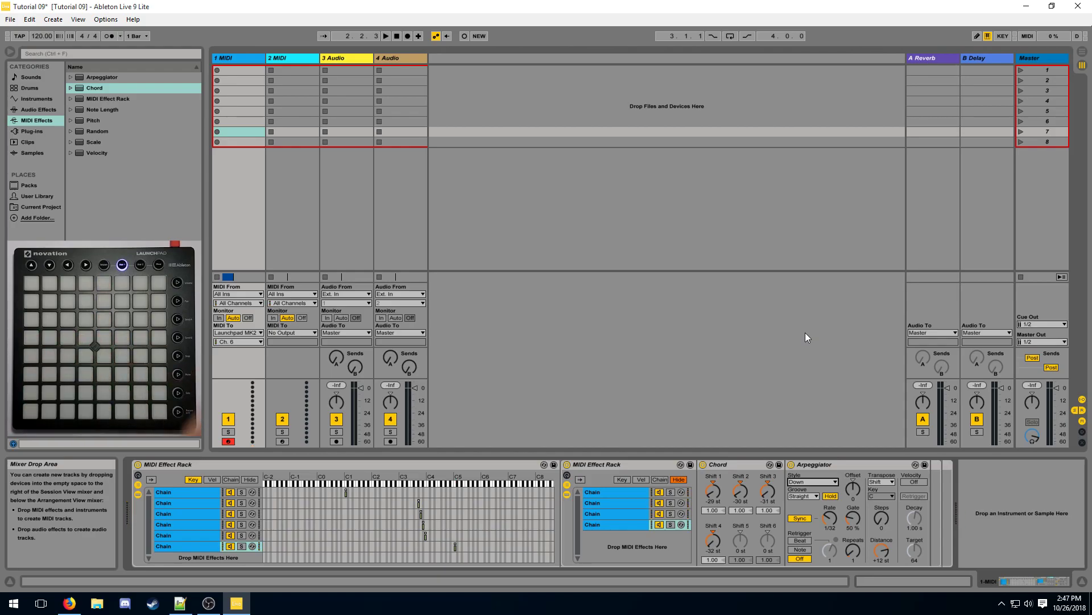
# Add a Velocity effect fixed at 3 before the nested rack and a Note Length effect synced to 1/8 after it.
pyautogui.moveTo(97, 153); pyautogui.dragTo(565, 478)
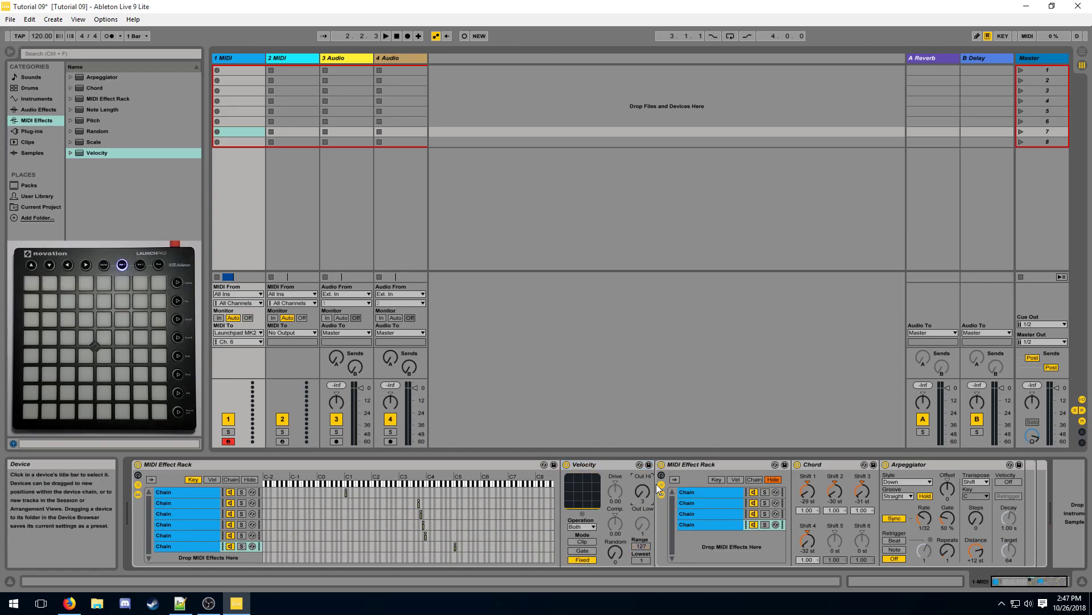
pyautogui.moveTo(101, 109); pyautogui.dragTo(1038, 488)
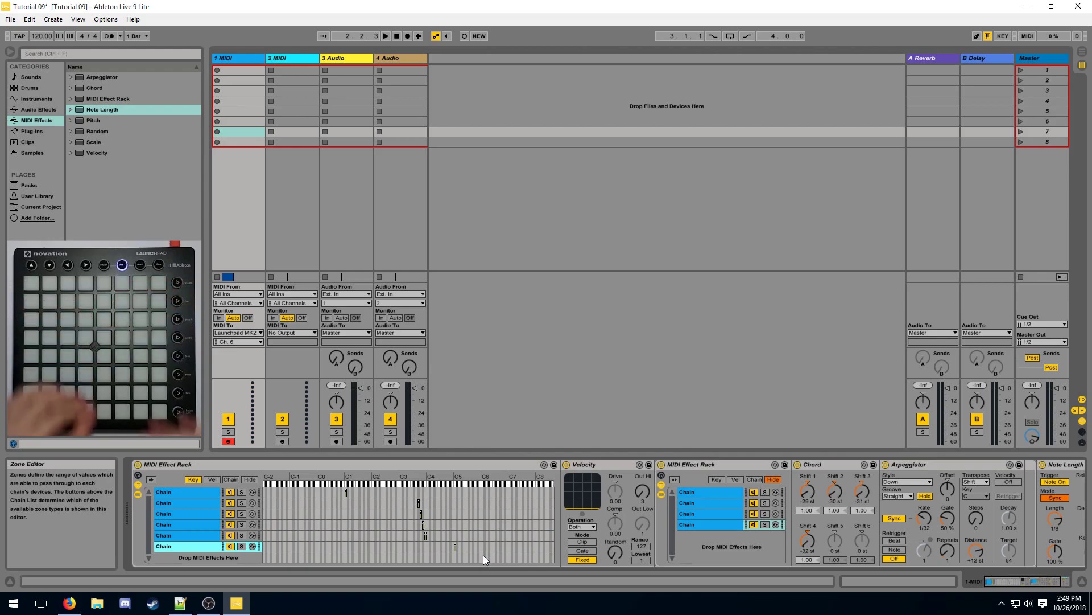
# Add an Arpeggiator as a seventh chain in the main rack and limit its key zone to one note just above C1.
pyautogui.moveTo(106, 77); pyautogui.dragTo(270, 419)
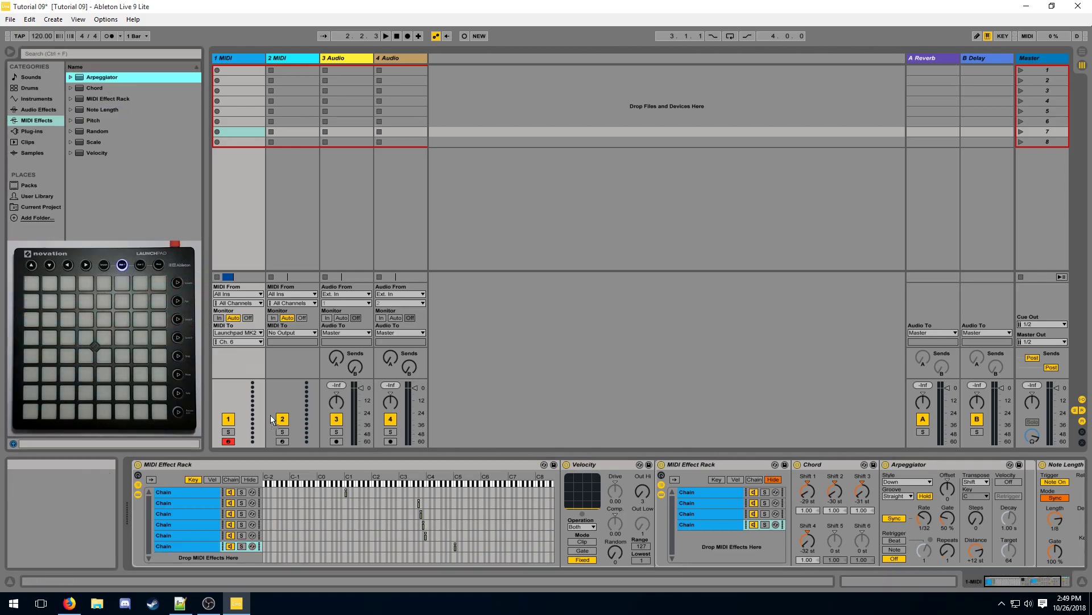
pyautogui.press('Return')
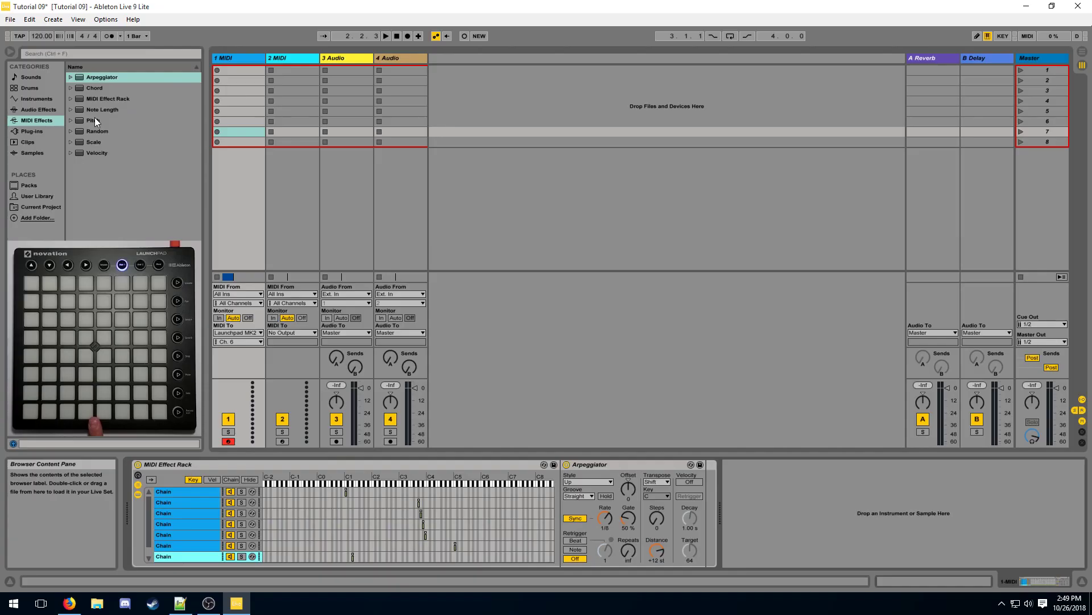
# Add a Pitch effect at -3 st before the Arpeggiator and set Hold on, Rate 1/32, Steps 3, Repeats 1 and Distance +5 st.
pyautogui.press('Down')
pyautogui.press('Down')
pyautogui.press('Down')
pyautogui.press('Down')
pyautogui.press('Return')
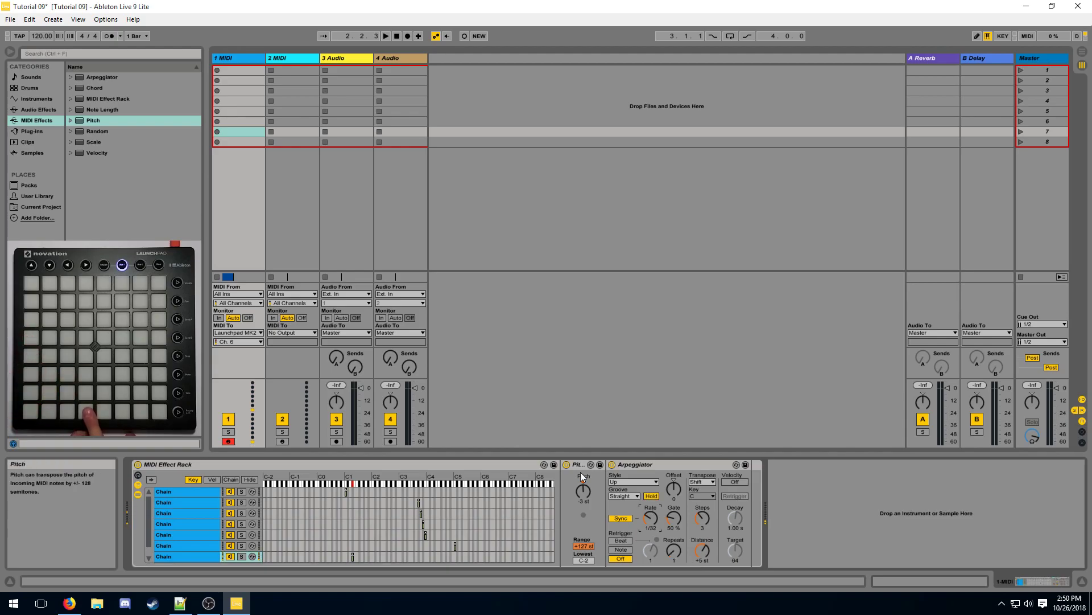
# Group the seventh chain's Pitch and Arpeggiator effects into a nested MIDI Effect Rack.
pyautogui.click(579, 465)
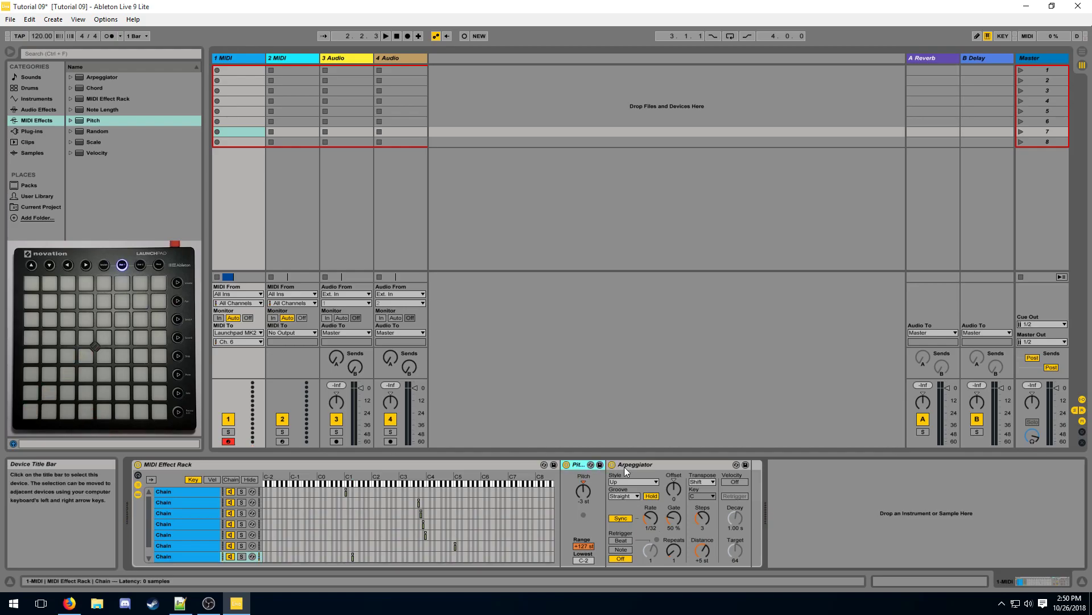
pyautogui.keyDown('shift'); pyautogui.click(639, 466); pyautogui.keyUp('shift')
pyautogui.hotkey('ctrl', 'g')
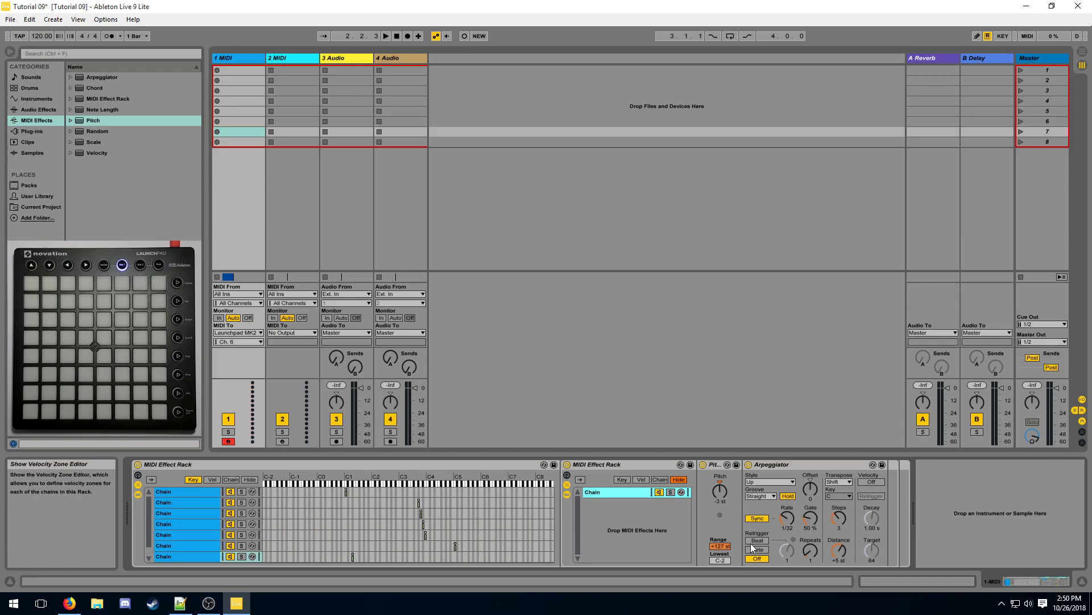
# Duplicate the nested rack's chain and set the copy's Pitch to +25 st and Arpeggiator Distance to -3 st.
pyautogui.hotkey('ctrl', 'd')
pyautogui.click(721, 482)
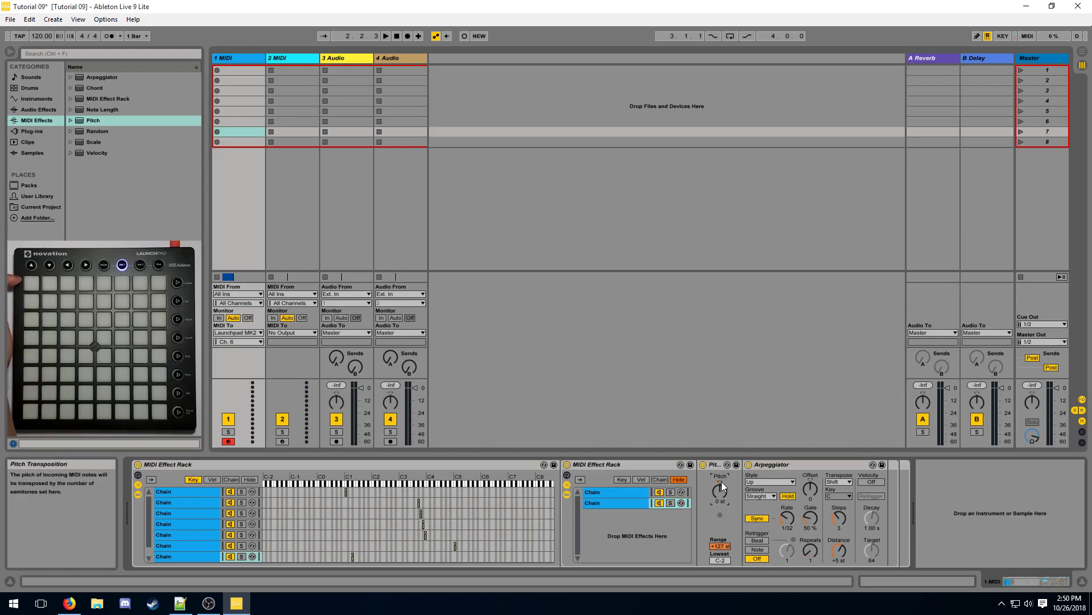
pyautogui.click(835, 557)
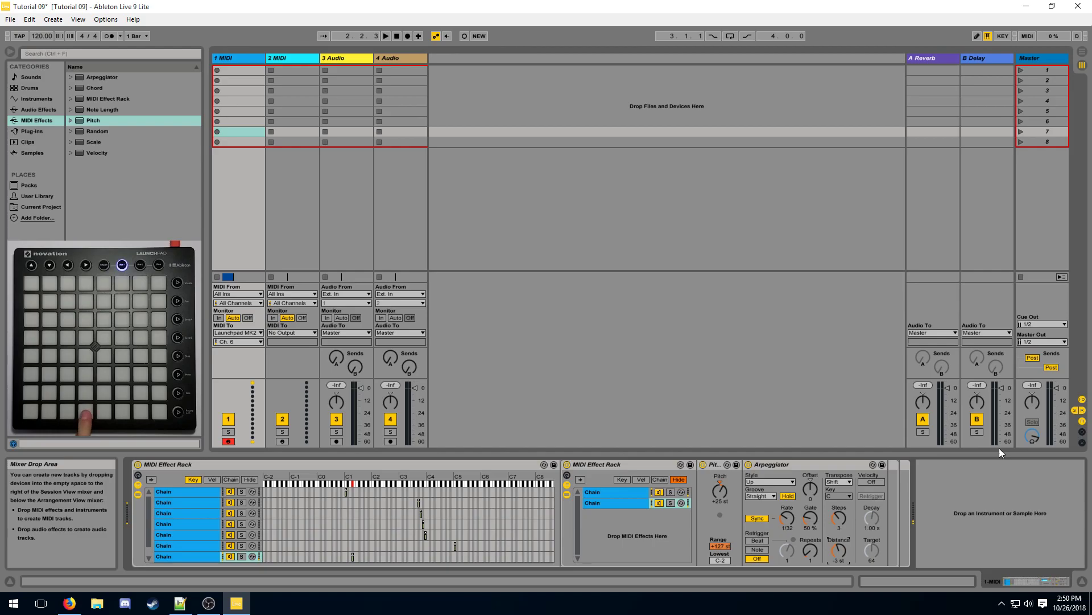
# Duplicate two more nested chains, setting Pitch +32 st on the third and Pitch +60 st with Distance -5 st on the fourth.
pyautogui.click(629, 504)
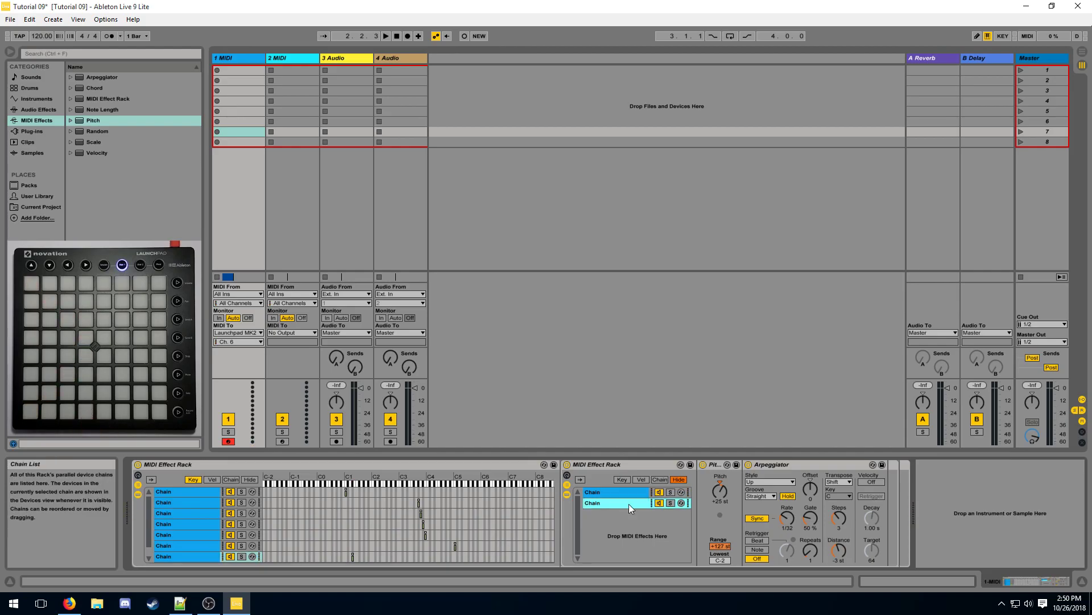
pyautogui.hotkey('ctrl', 'd')
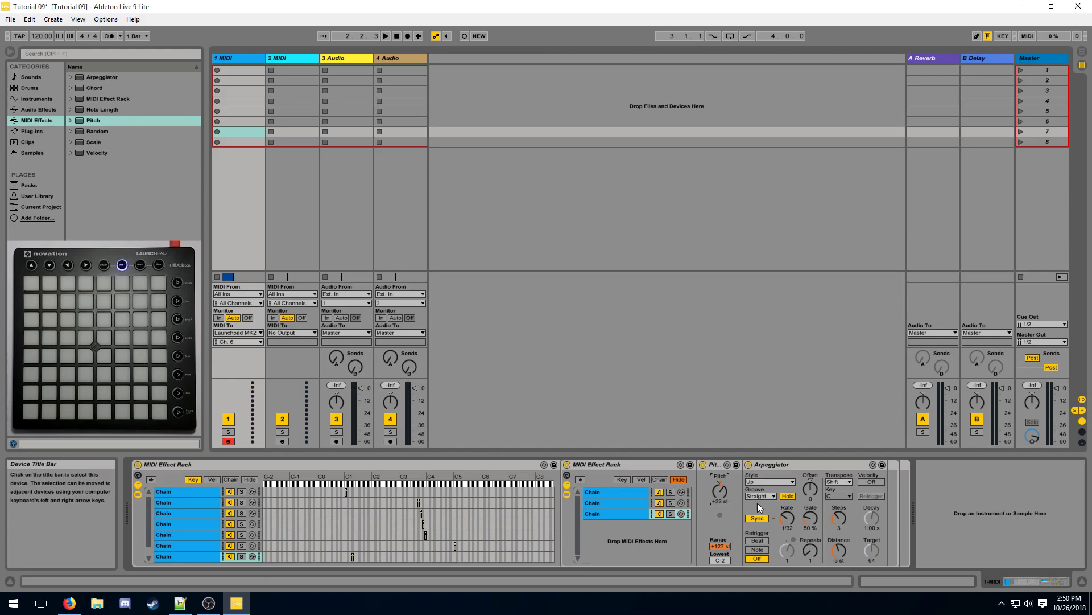
pyautogui.hotkey('ctrl', 'd')
pyautogui.moveTo(839, 549); pyautogui.dragTo(840, 561)
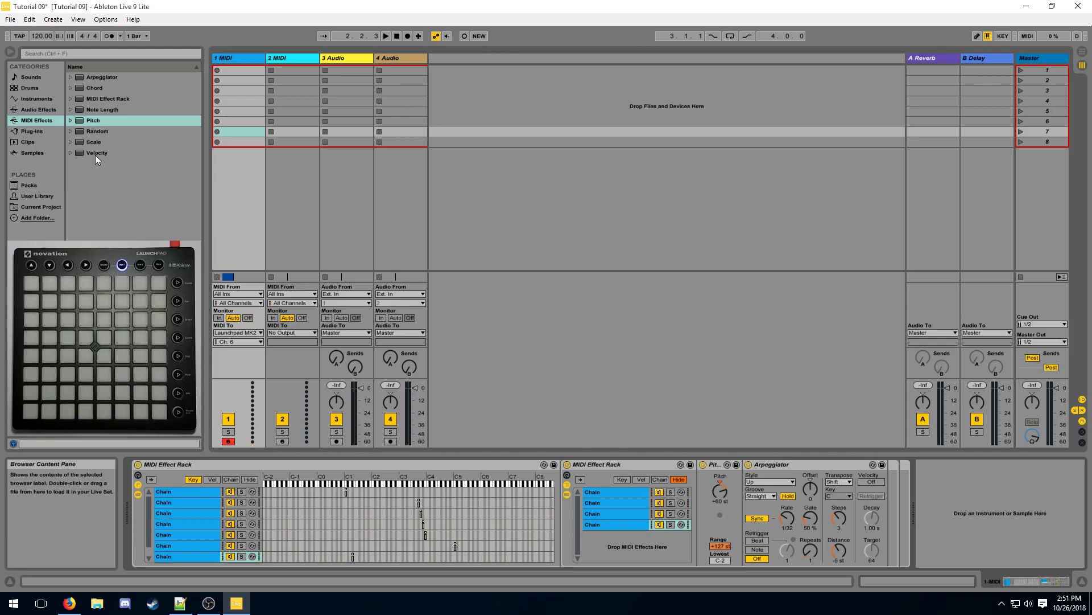
# Add a Velocity effect before the seventh chain's nested rack and a Note Length effect after it.
pyautogui.moveTo(97, 153); pyautogui.dragTo(569, 487)
pyautogui.moveTo(103, 109); pyautogui.dragTo(995, 495)
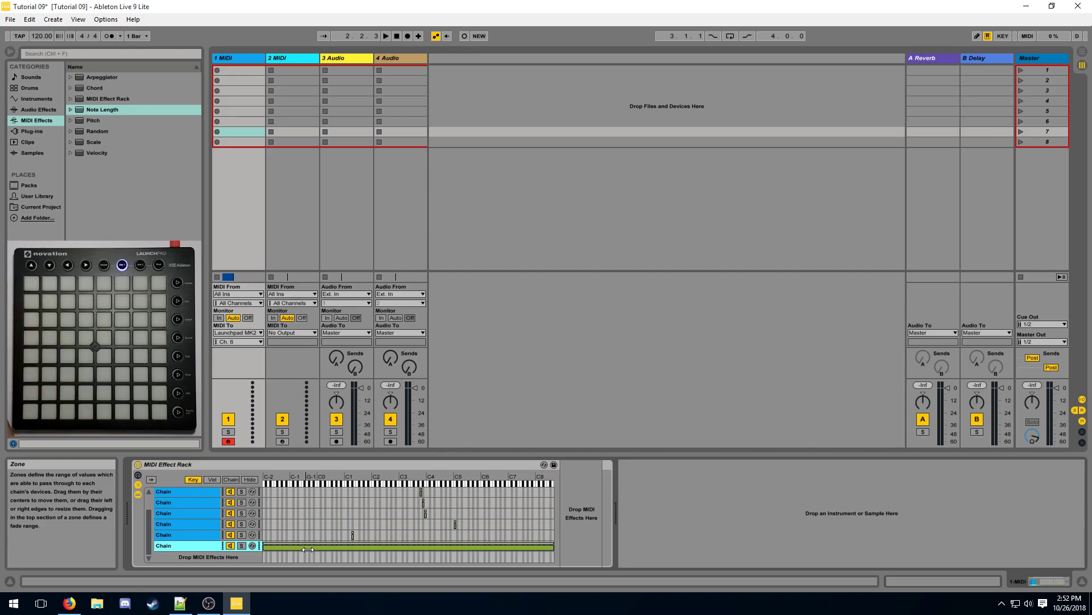
# Limit an eighth chain to one note just above C3 and give it an Arpeggiator with Hold, Rate 1/32, Repeats 1, Steps 3, Distance +1 st.
pyautogui.hotkey('ctrl', 'z')
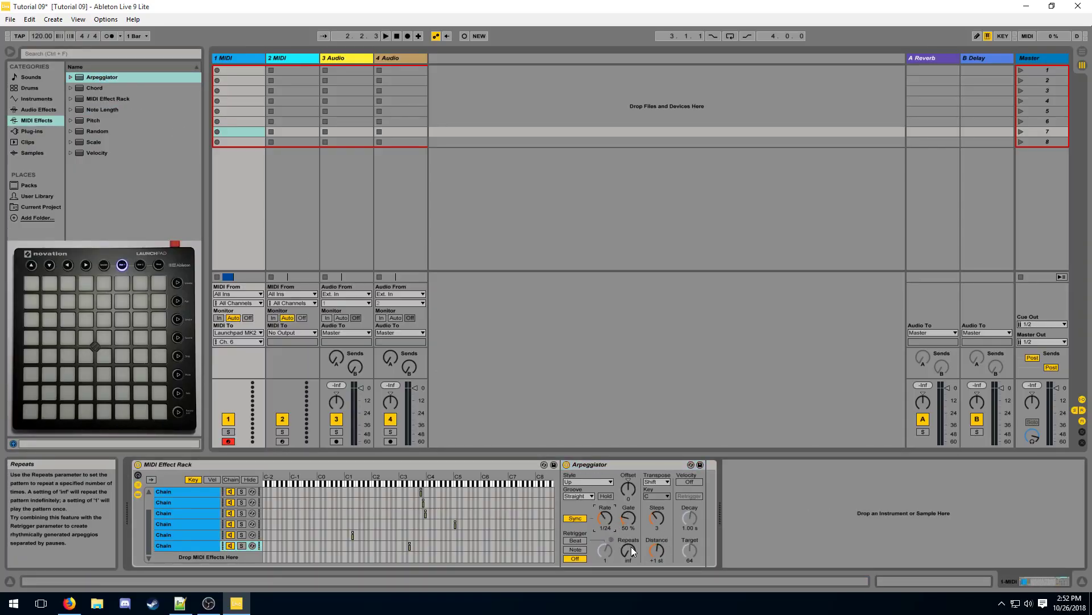
pyautogui.click(606, 496)
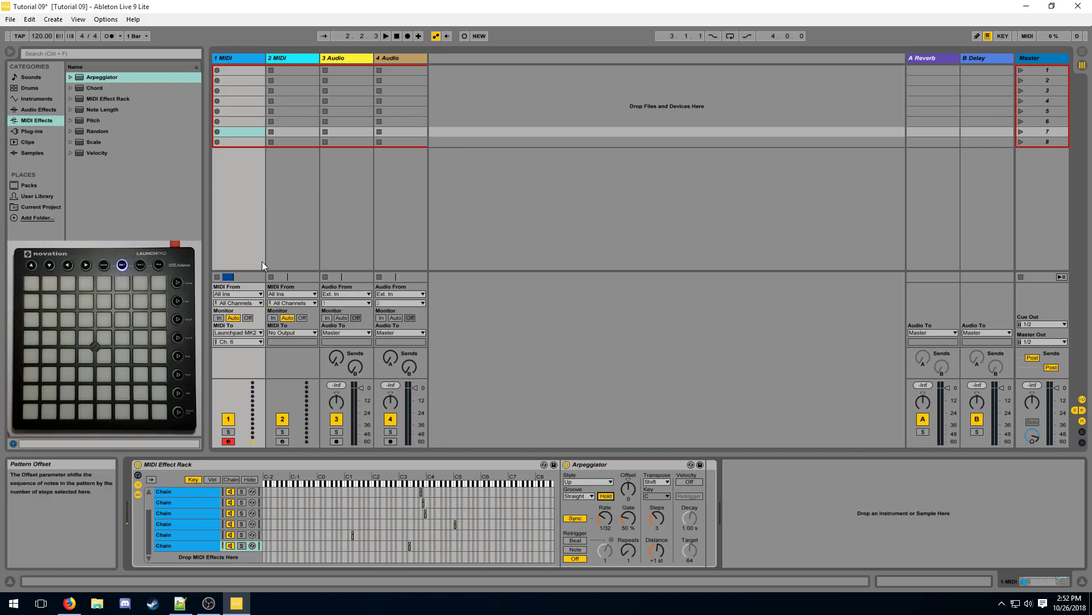
# Add an empty MIDI Effect Rack after the eighth chain's Arpeggiator and show its chain list with the key zone editor.
pyautogui.moveTo(108, 98); pyautogui.dragTo(726, 508)
pyautogui.click(713, 484)
pyautogui.click(768, 479)
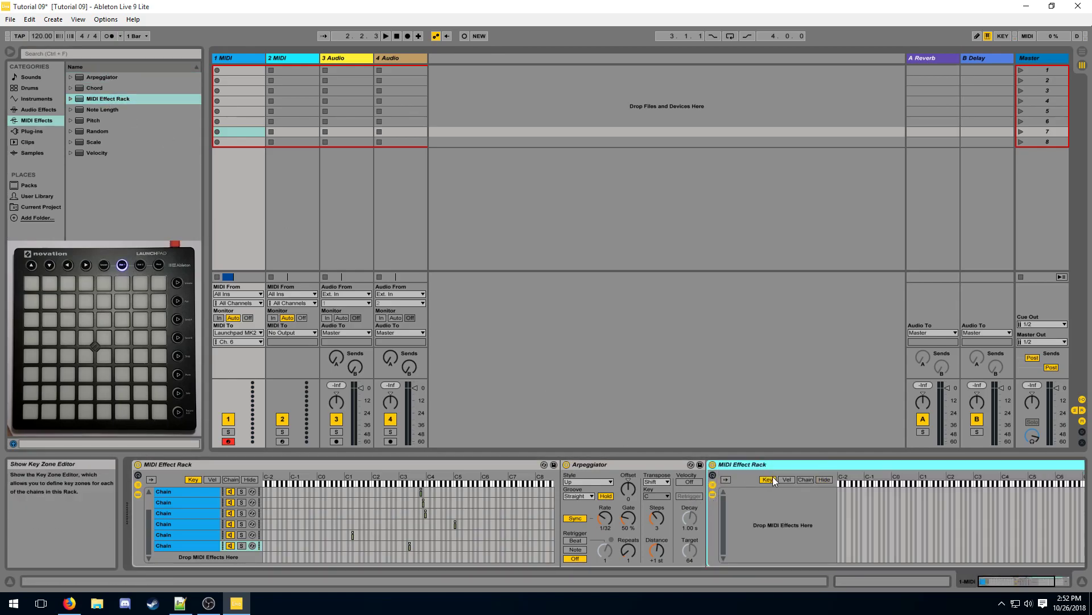
pyautogui.scroll(-3, 803, 482)
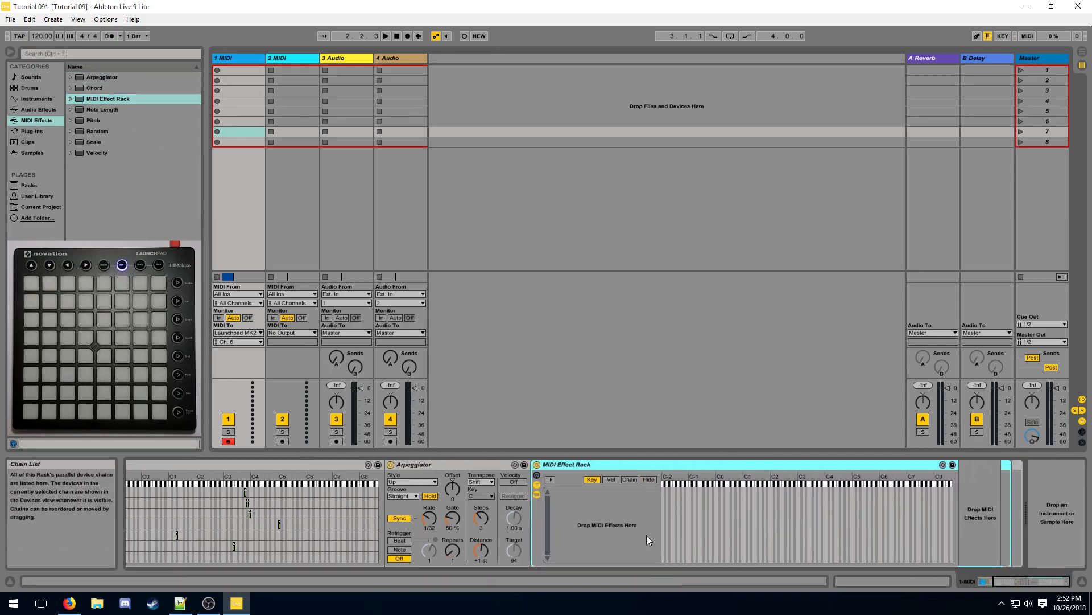
# Create a nested chain limited to one note just above C3, with an Arpeggiator set to Hold, Rate 1/32, Repeats 1, Steps 3, Distance -4 st.
pyautogui.moveTo(102, 77); pyautogui.dragTo(542, 450)
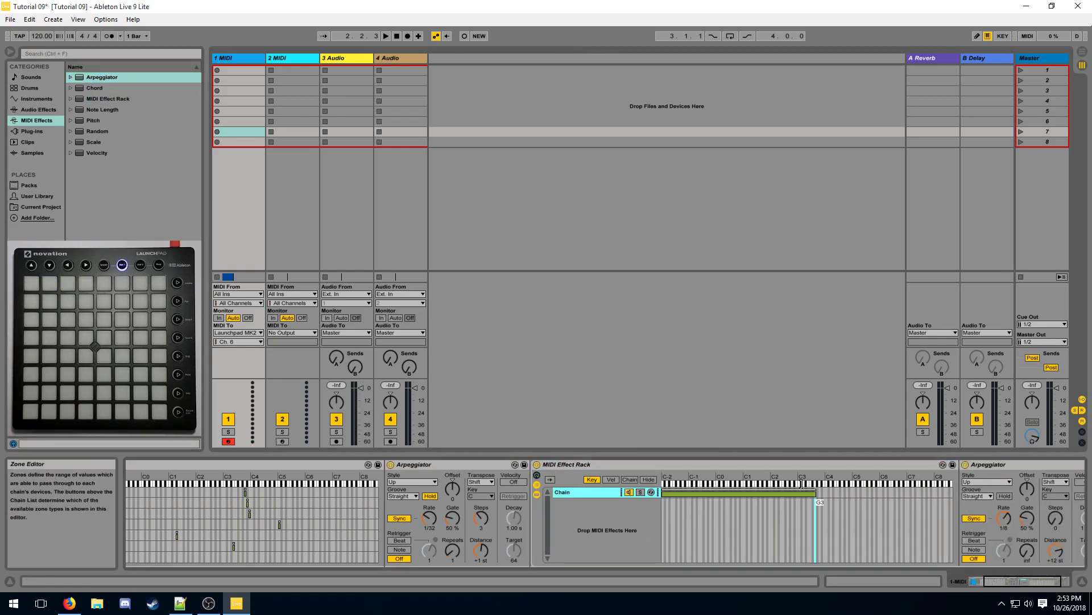
pyautogui.moveTo(662, 499); pyautogui.dragTo(780, 499)
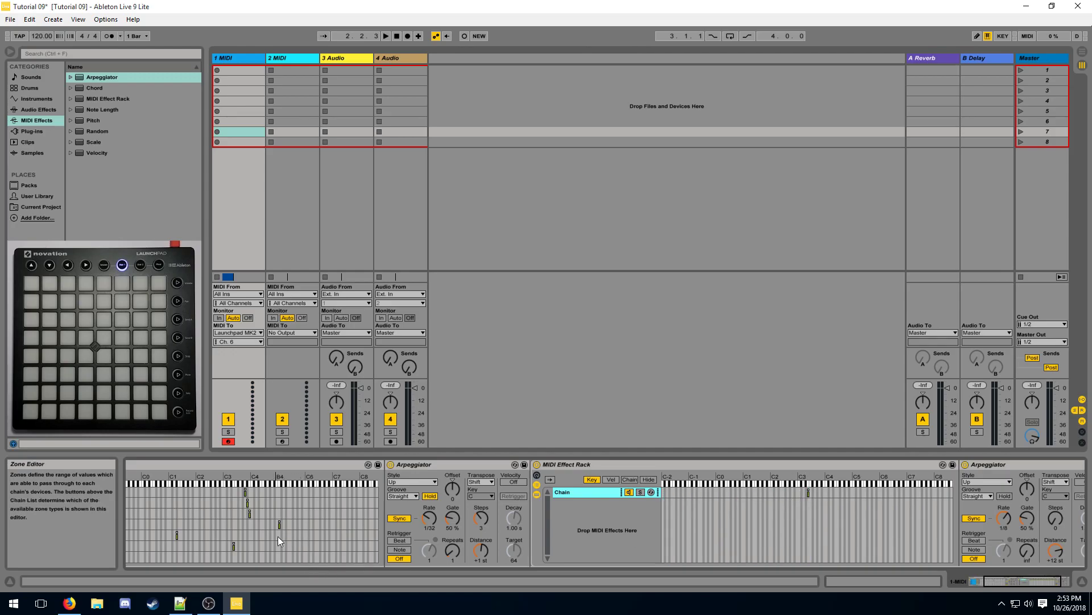
pyautogui.scroll(-3, 278, 474)
pyautogui.click(900, 495)
pyautogui.moveTo(903, 512); pyautogui.dragTo(922, 609)
pyautogui.click(953, 523)
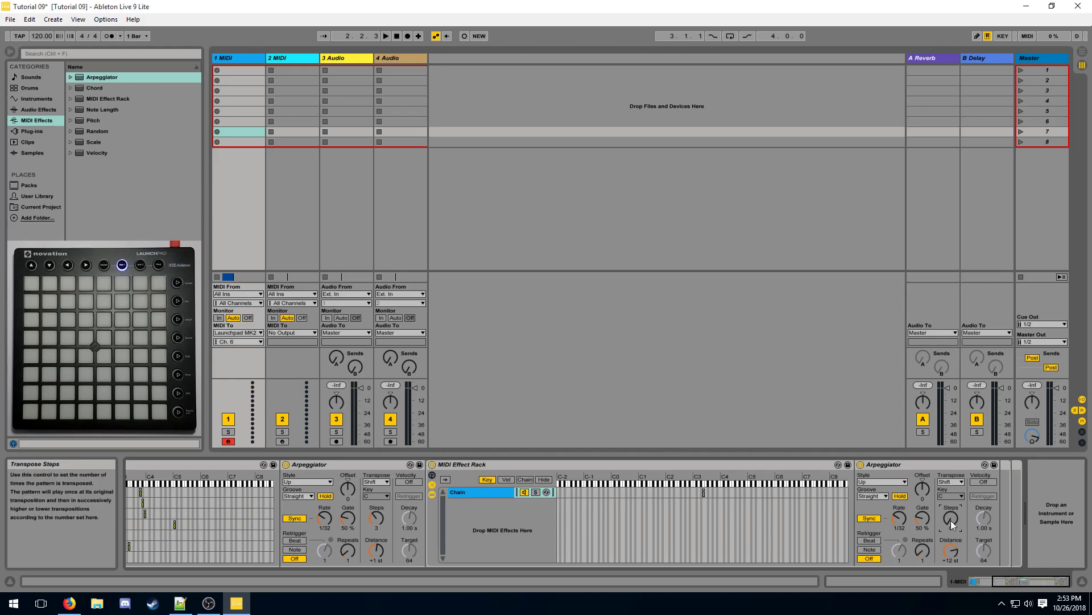
pyautogui.click(958, 556)
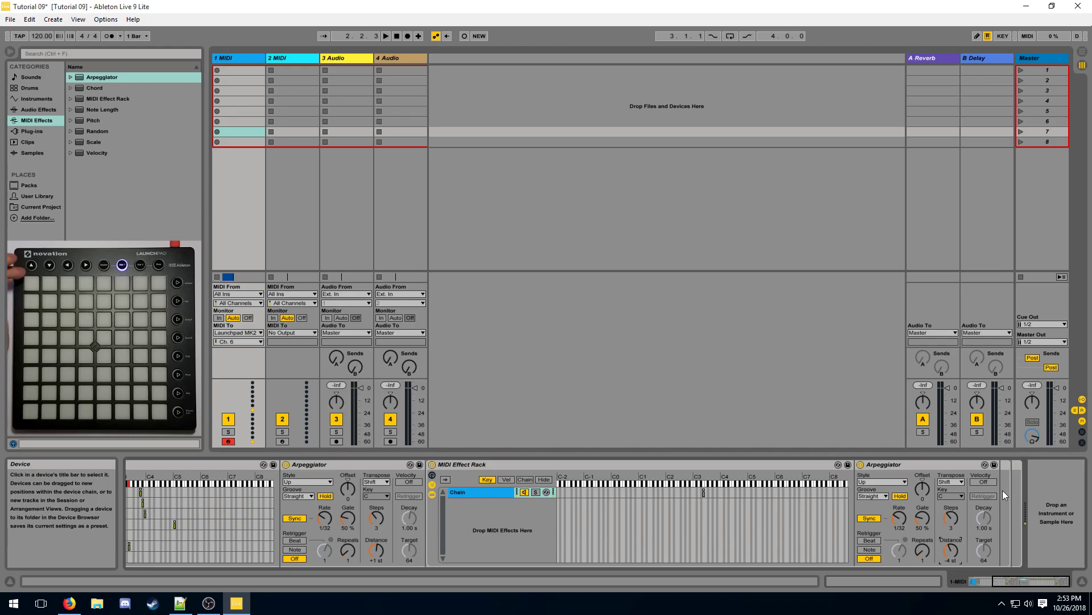
# Duplicate the nested chain three times and shift each copy's key zone one note higher than the previous chain.
pyautogui.hotkey('ctrl', 'd')
pyautogui.hotkey('ctrl', 'd')
pyautogui.hotkey('ctrl', 'd')
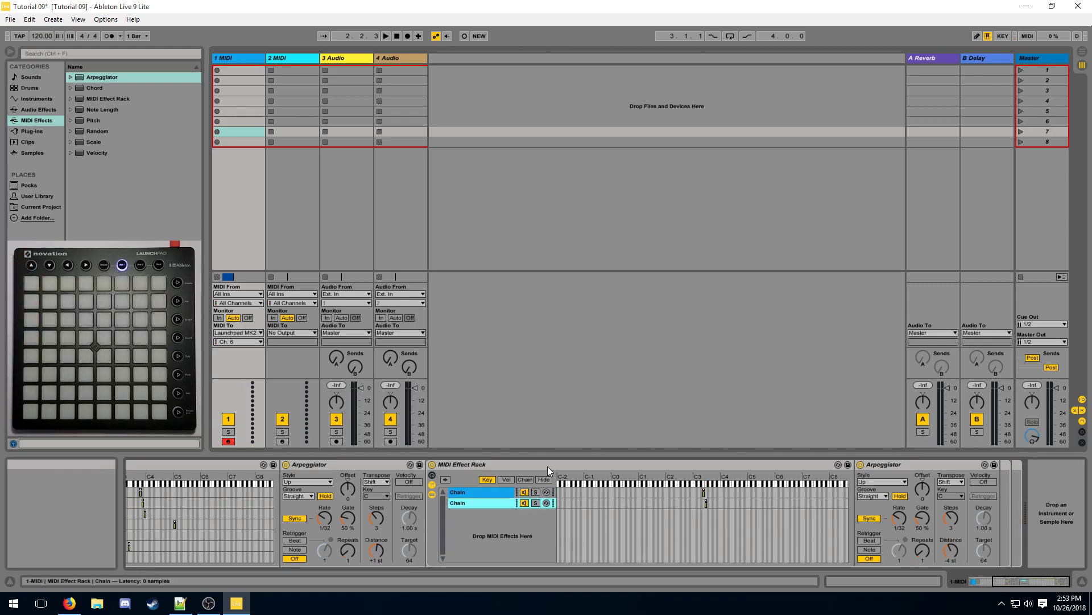
pyautogui.press('Right')
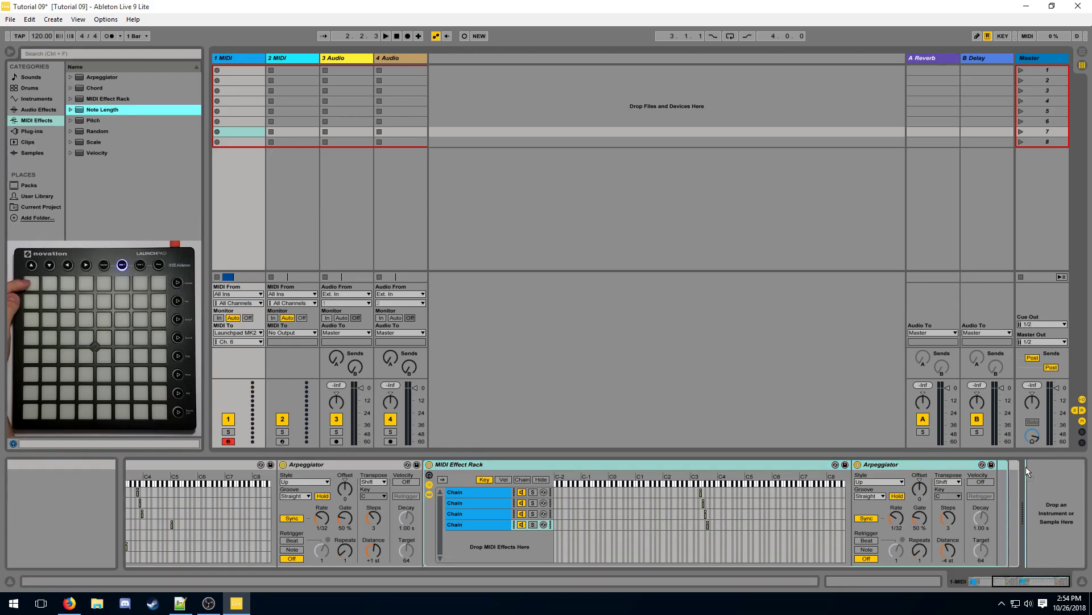
# Add a Note Length effect after the nested rack and a Velocity effect in Fixed mode with Out Hi 53 before the eighth chain's first Arpeggiator.
pyautogui.moveTo(1008, 483); pyautogui.dragTo(1009, 482)
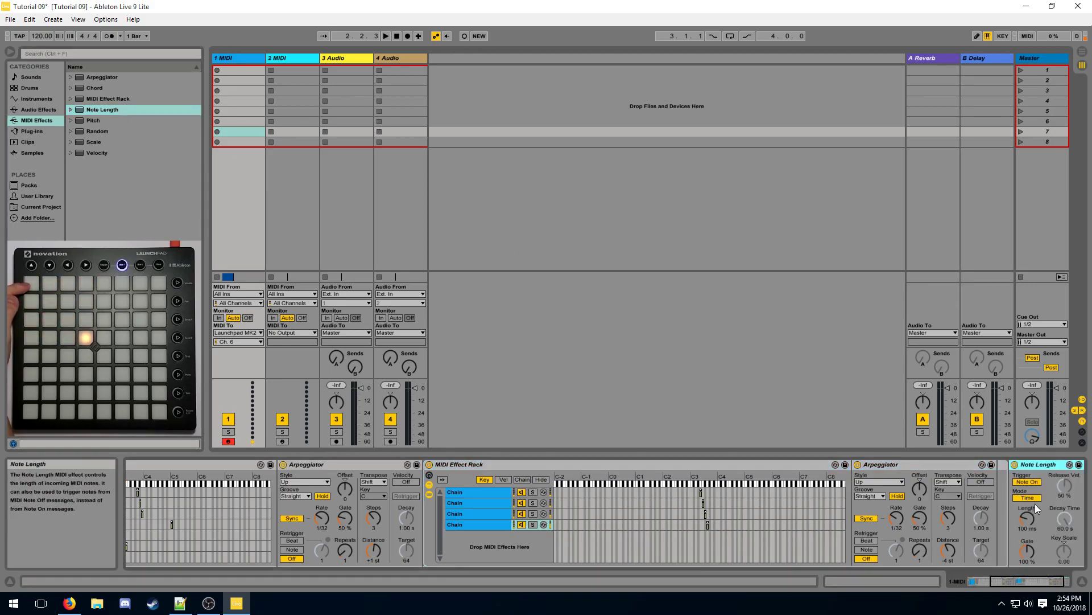
pyautogui.click(985, 577)
pyautogui.moveTo(97, 152); pyautogui.dragTo(567, 482)
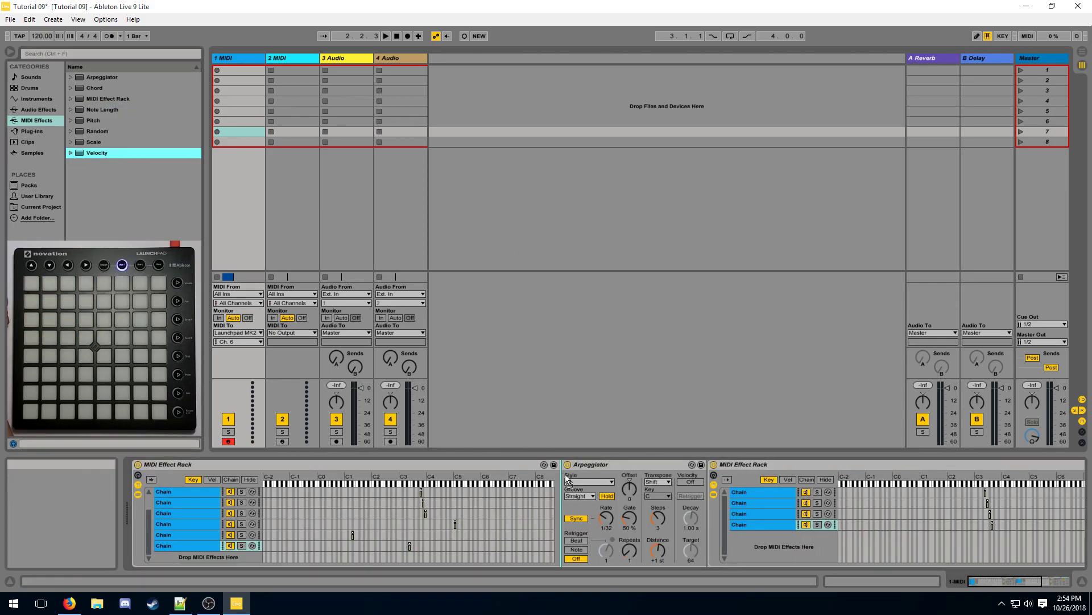
pyautogui.click(582, 560)
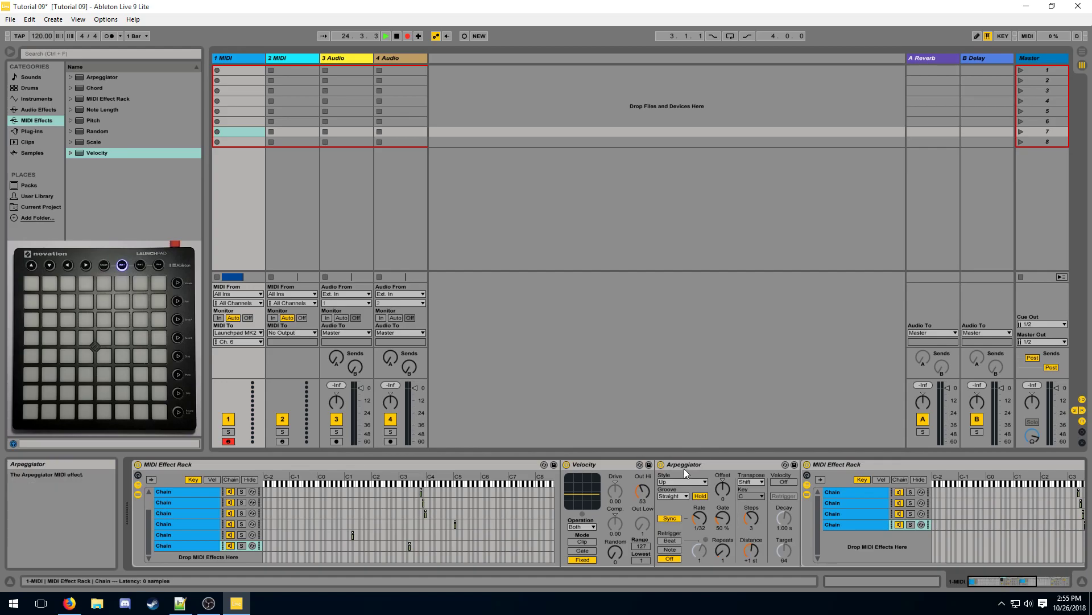
# Replace the Arpeggiator ahead of the nested rack with a Chord effect using shifts of +1, +2 and +3 st.
pyautogui.click(684, 470)
pyautogui.press('Delete')
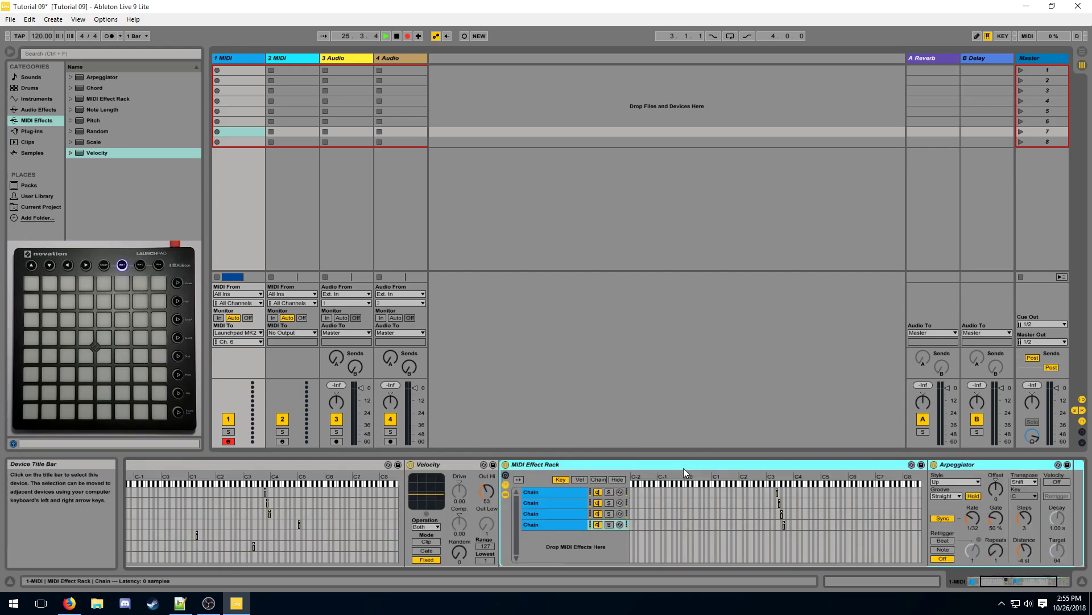
pyautogui.click(575, 493)
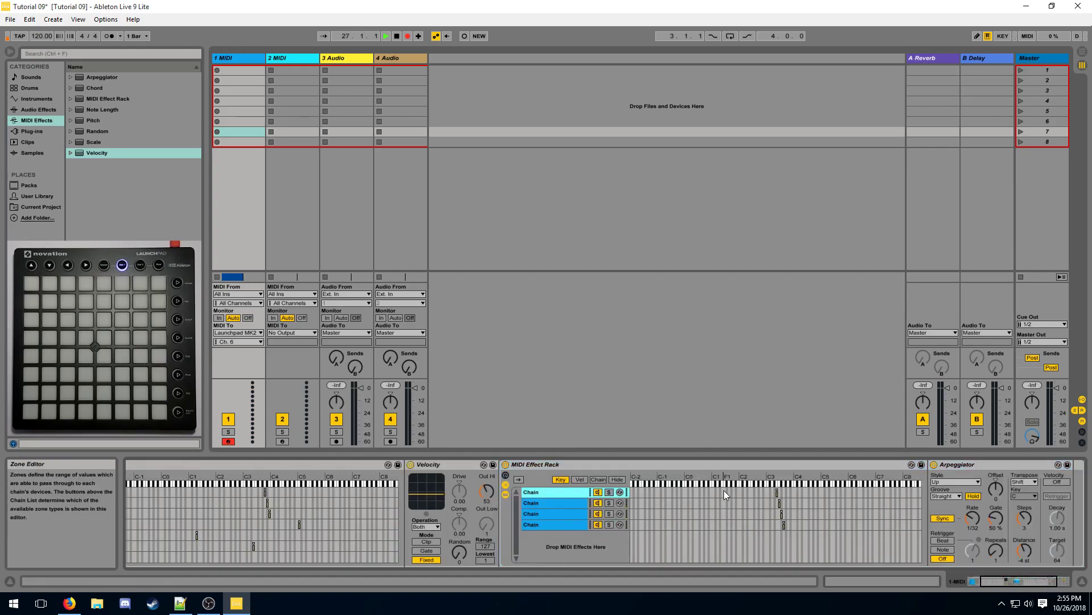
pyautogui.click(99, 110)
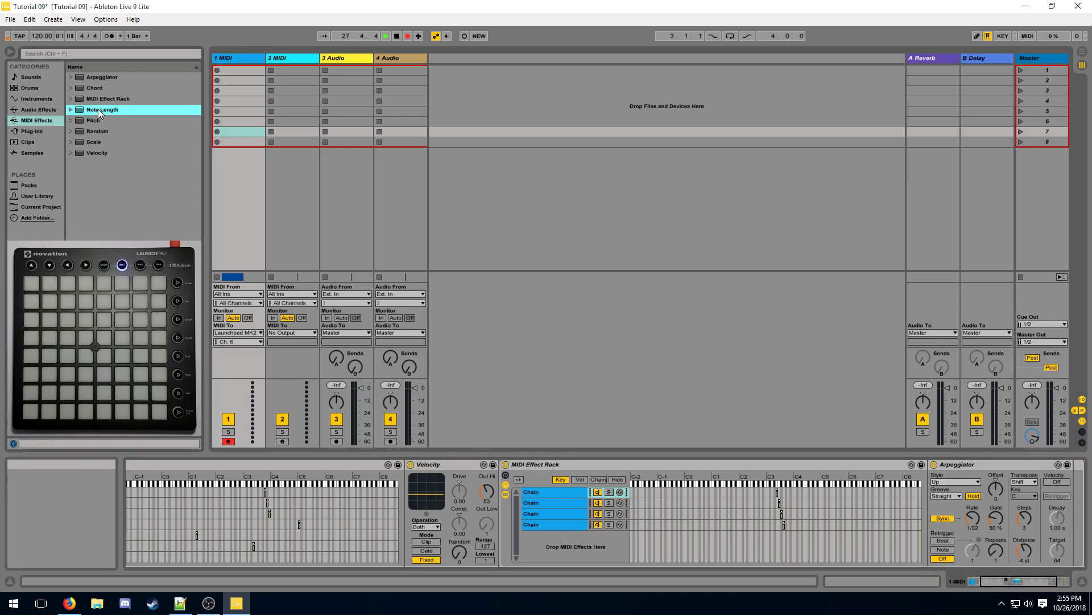
pyautogui.moveTo(94, 88); pyautogui.dragTo(507, 485)
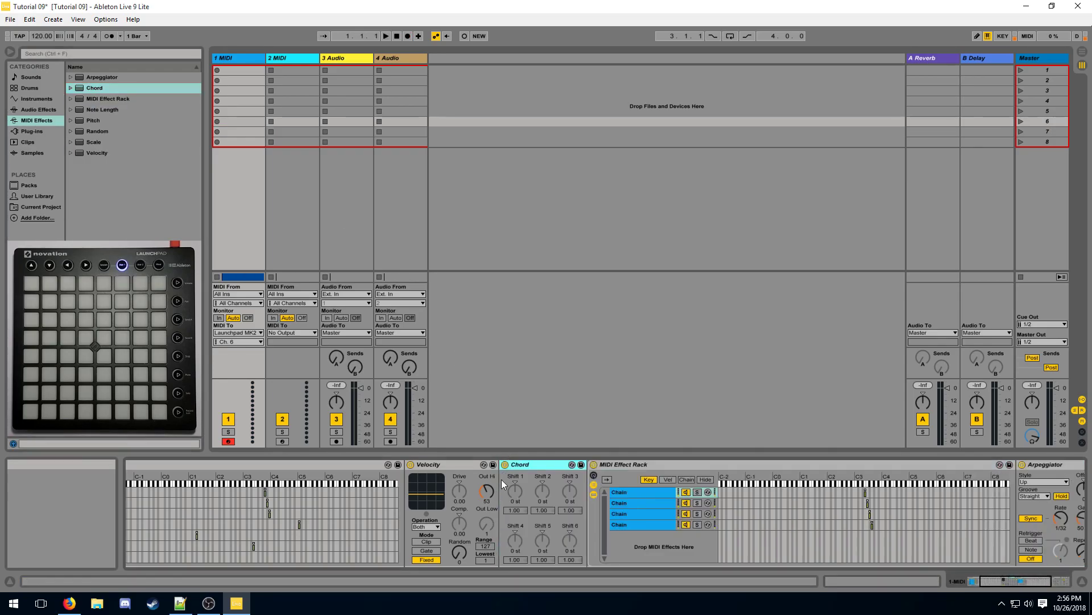
pyautogui.click(515, 493)
pyautogui.write('12')
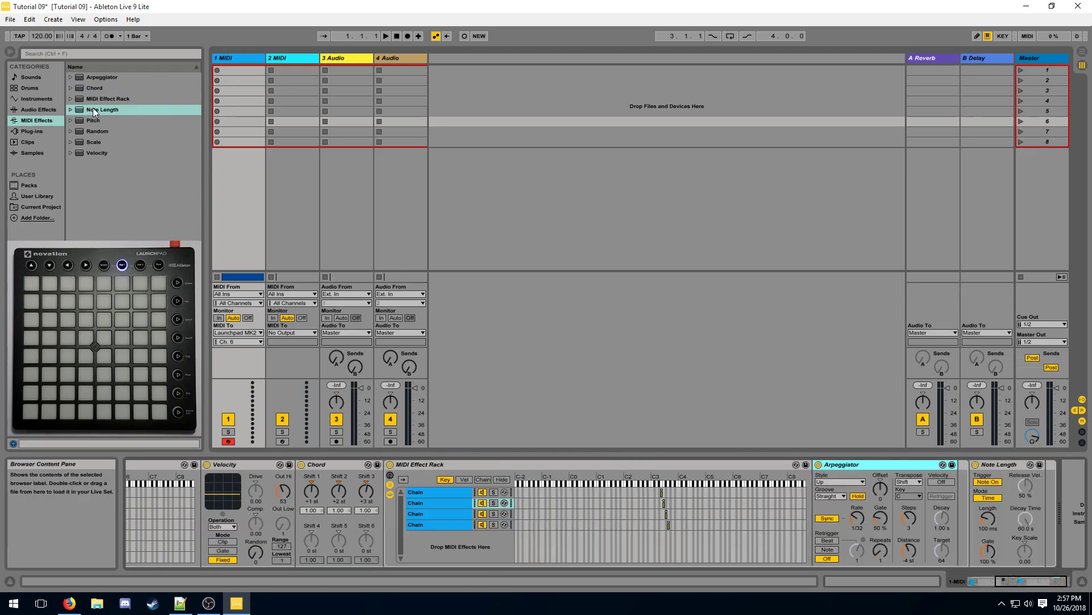
# Add two Note Length effects before the second nested chain's Arpeggiator: the first in Sync mode at 1/32, the second with Trigger set to Note Off.
pyautogui.moveTo(101, 110); pyautogui.dragTo(824, 498)
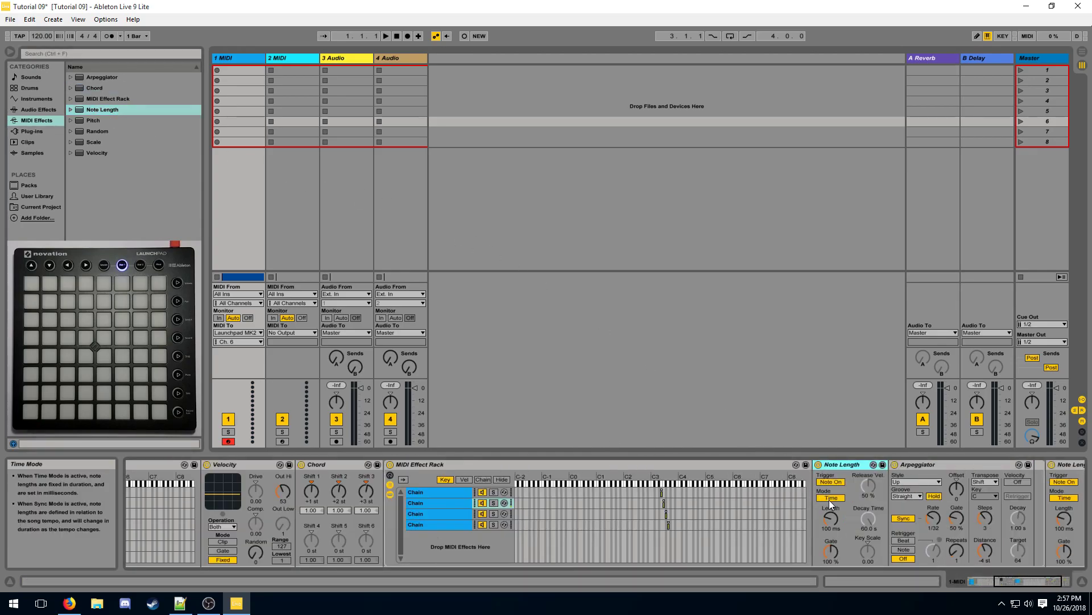
pyautogui.click(831, 496)
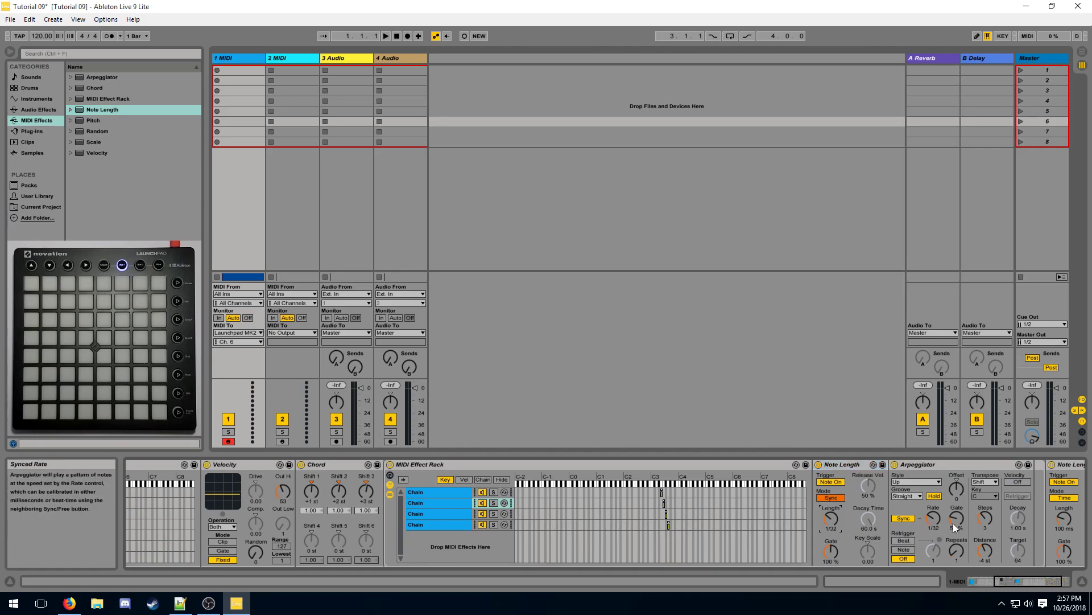
pyautogui.moveTo(104, 109); pyautogui.dragTo(894, 478)
pyautogui.click(909, 482)
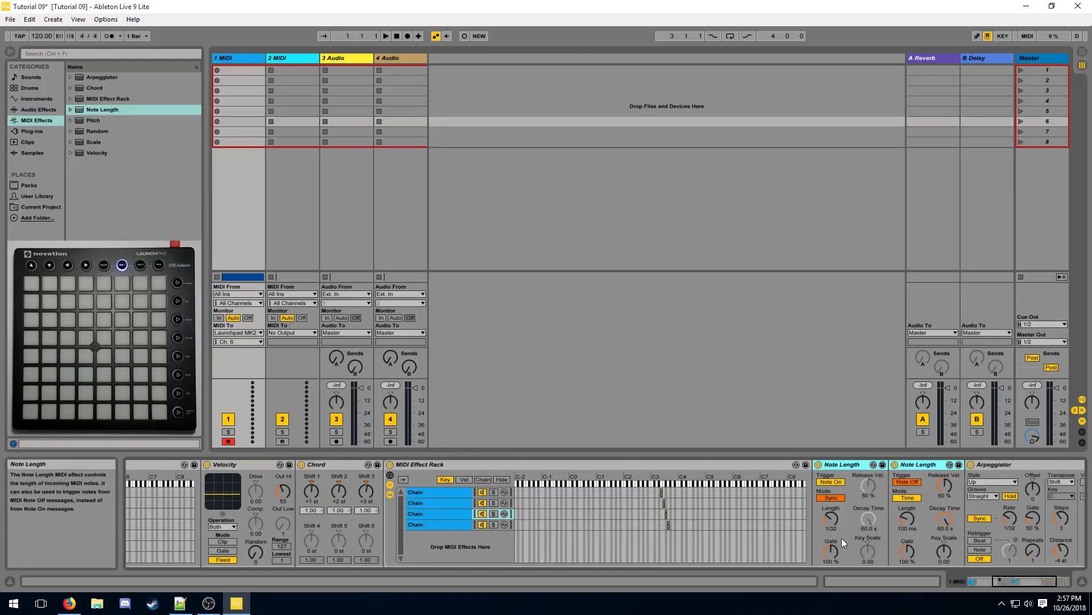
# Adjust the timing of the third nested chain's first Note Length effect and paste the Note Length pair before the fourth chain's Arpeggiator.
pyautogui.click(839, 552)
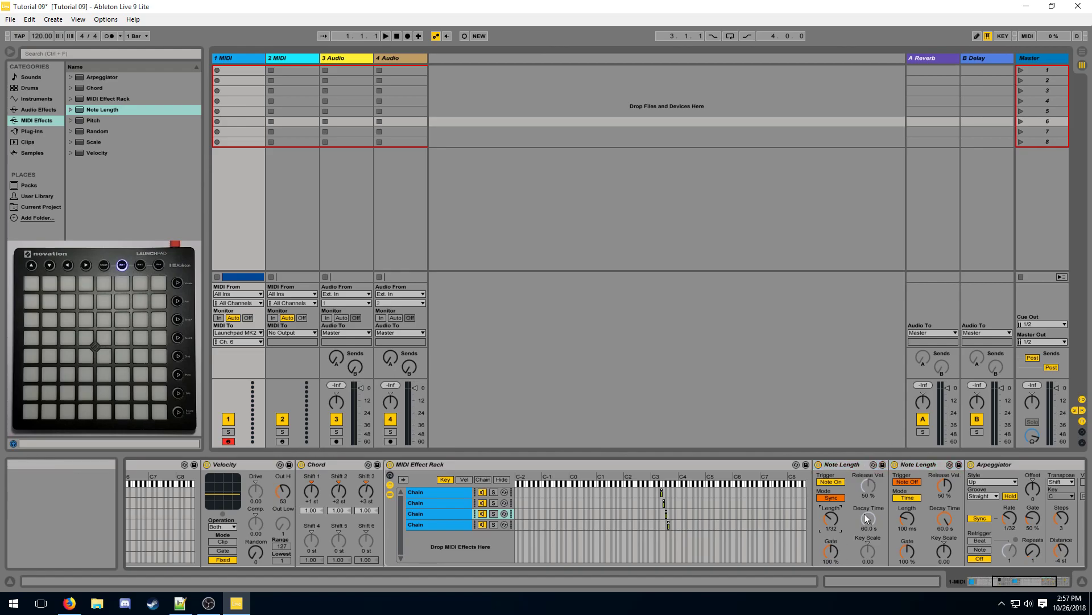
pyautogui.write('2')
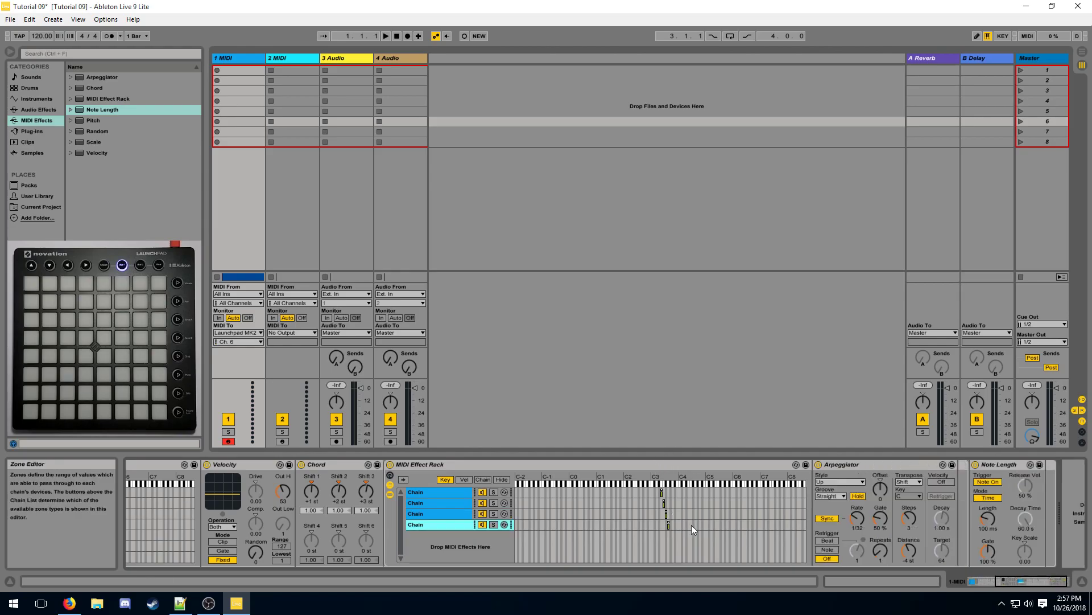
pyautogui.click(837, 463)
pyautogui.hotkey('ctrl', 'v')
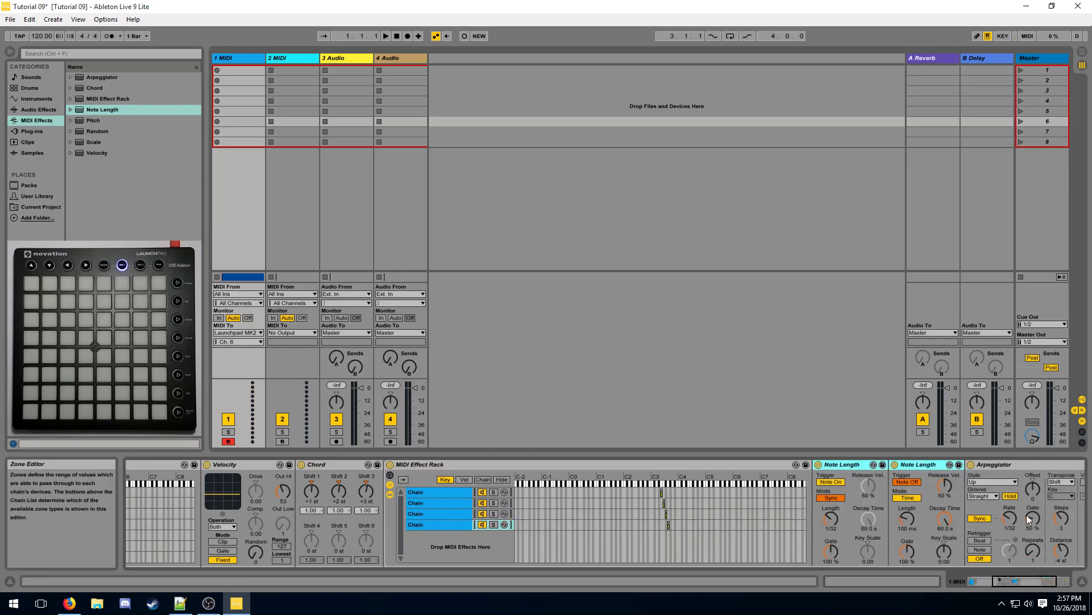
# Set the fourth nested chain's first Note Length effect to Length 1/16 and Gate 150 %, and start the transport to test it.
pyautogui.click(836, 525)
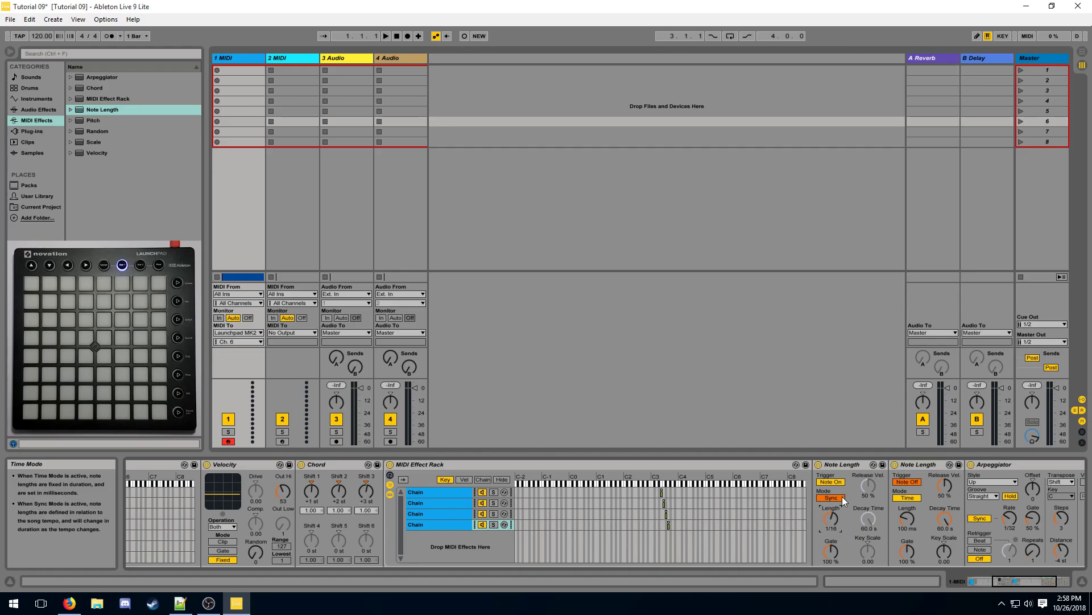
pyautogui.click(832, 557)
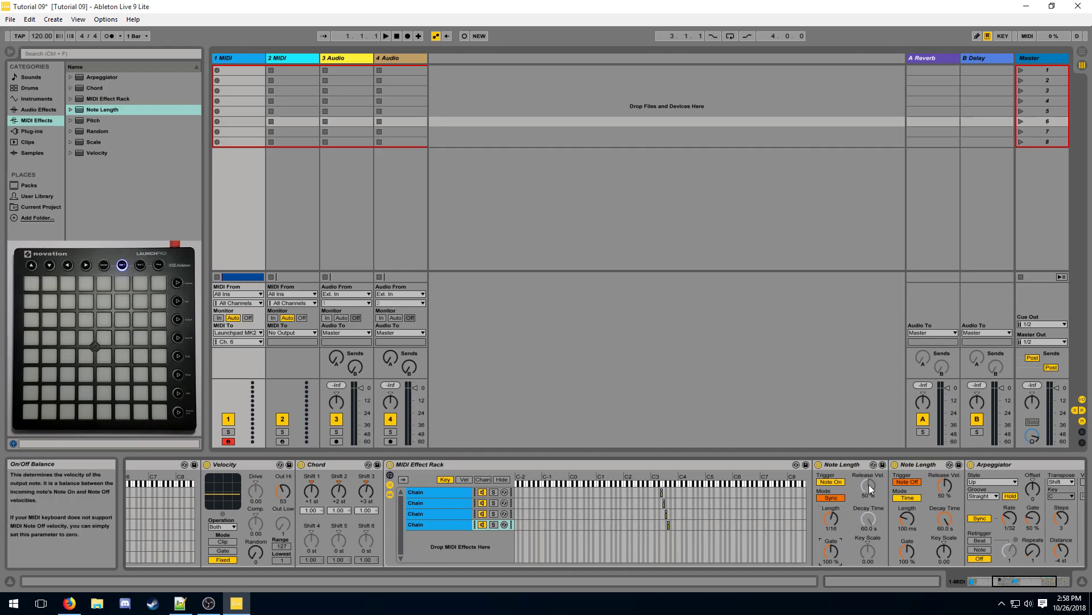
pyautogui.write('150')
pyautogui.press('Return')
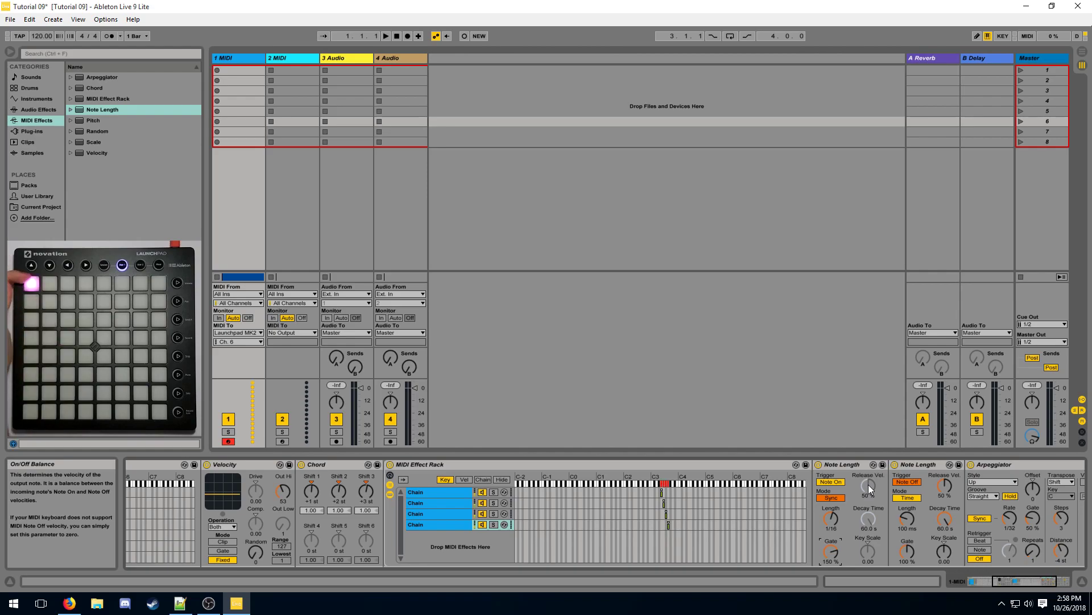
pyautogui.click(408, 36)
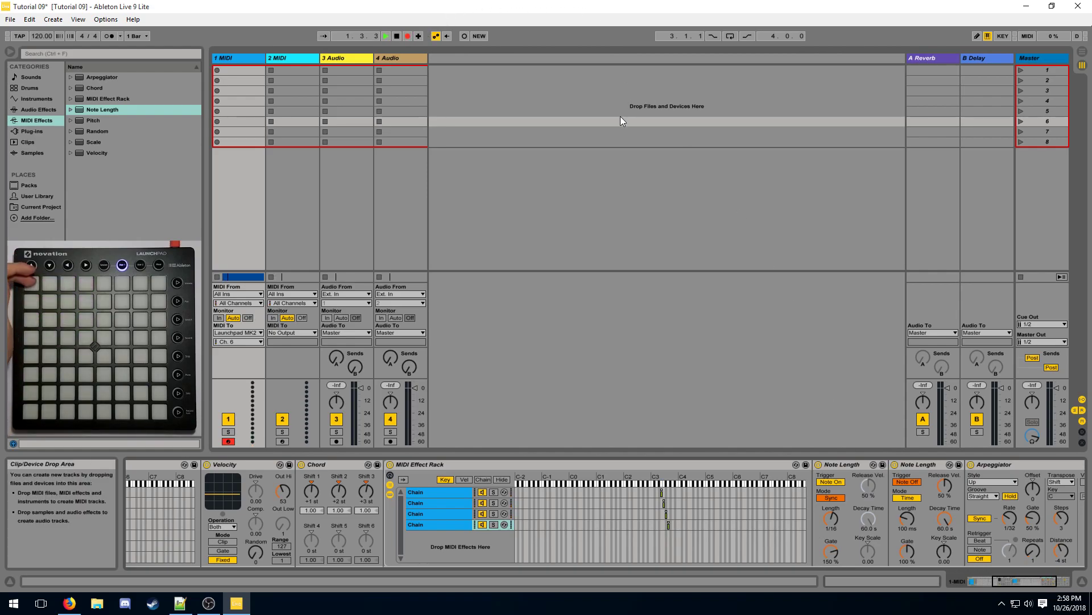